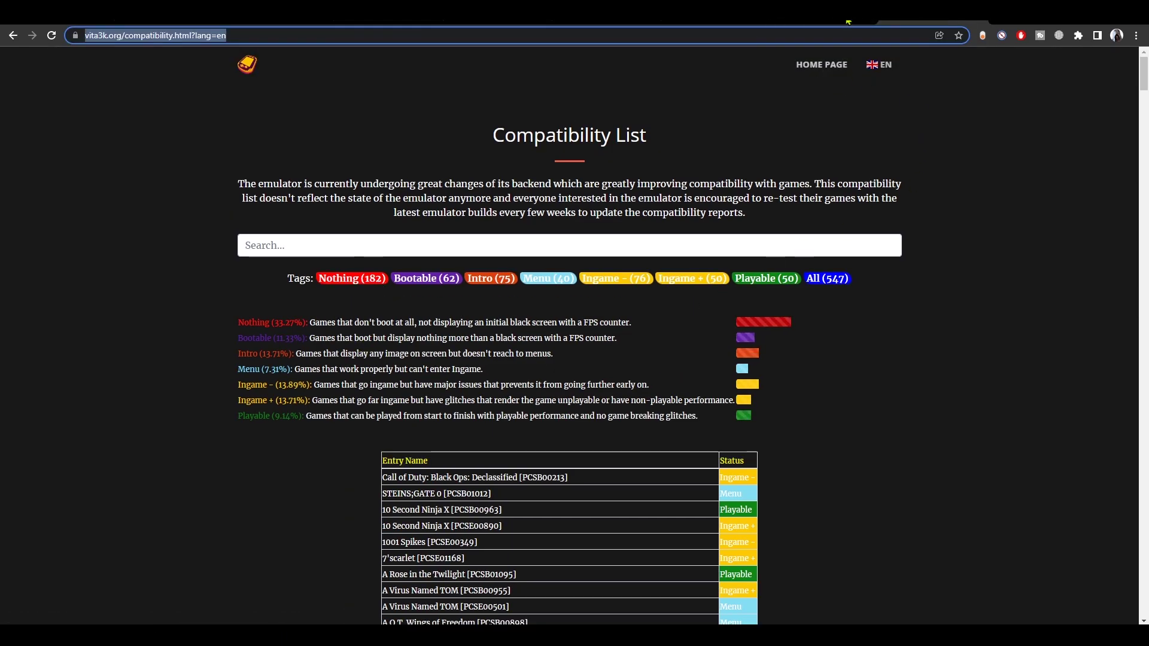
# Download the Windows nightly build of Vita3K from the vita3k.org download section and dismiss the download notification
pyautogui.click(823, 23)
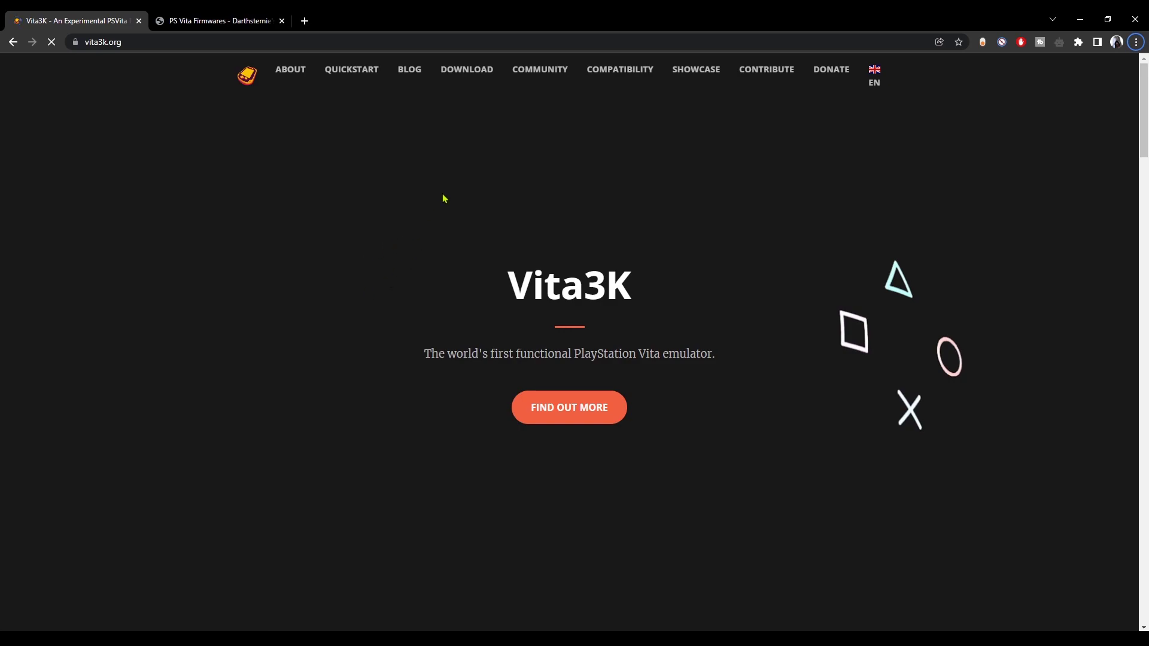
pyautogui.click(463, 75)
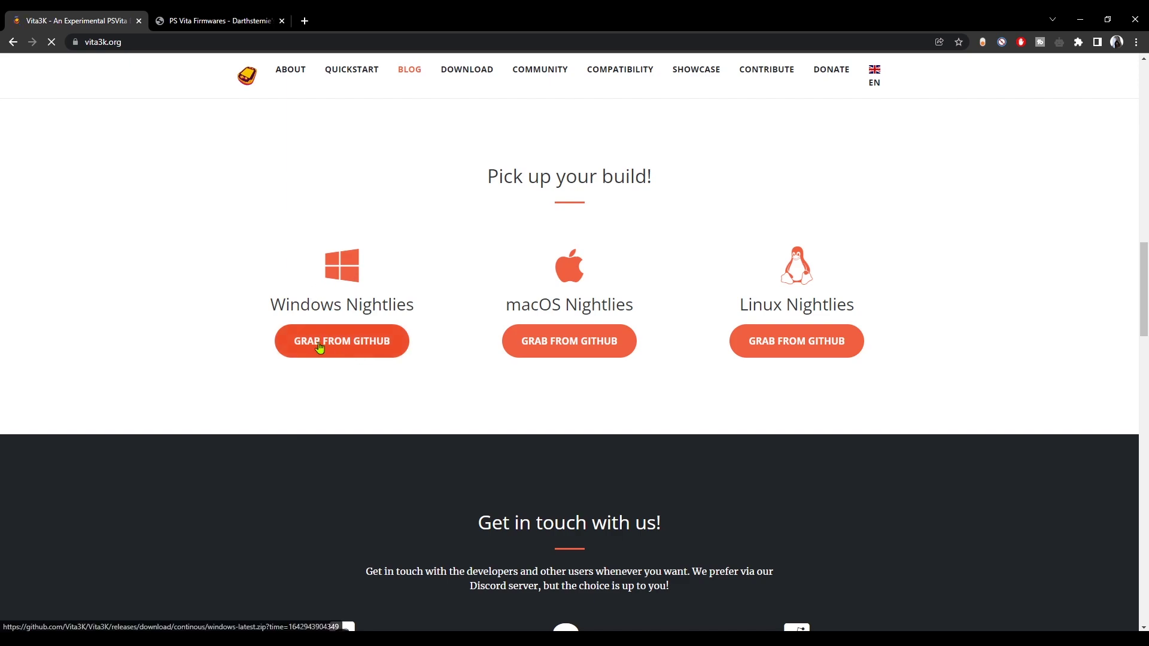
pyautogui.click(351, 343)
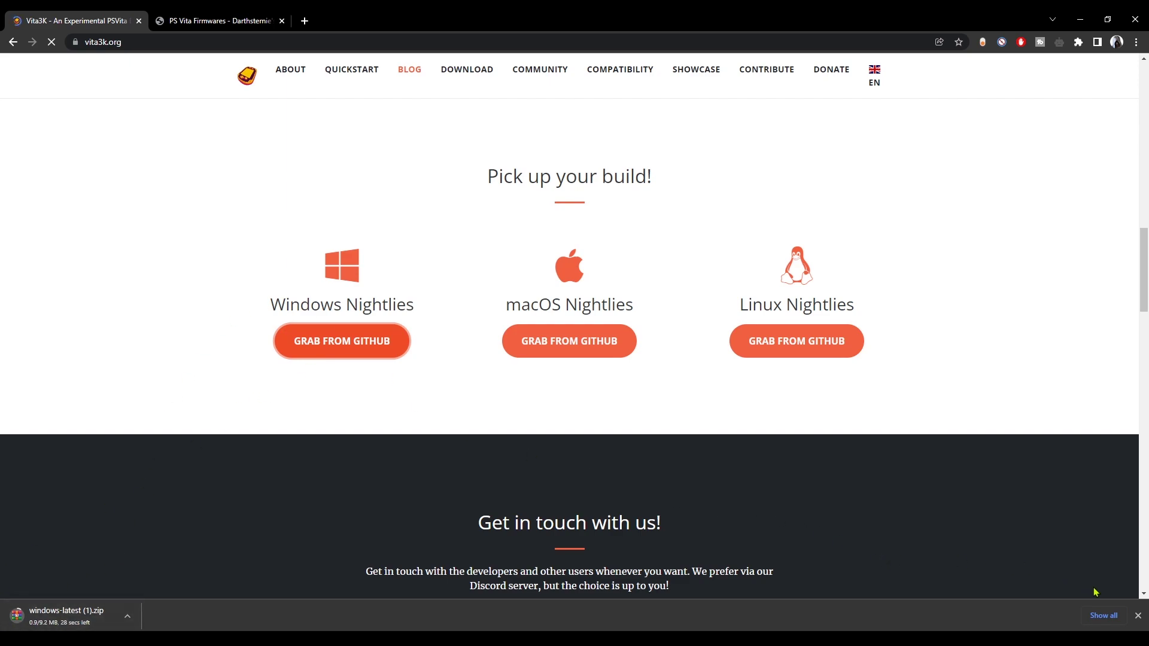
pyautogui.click(1139, 615)
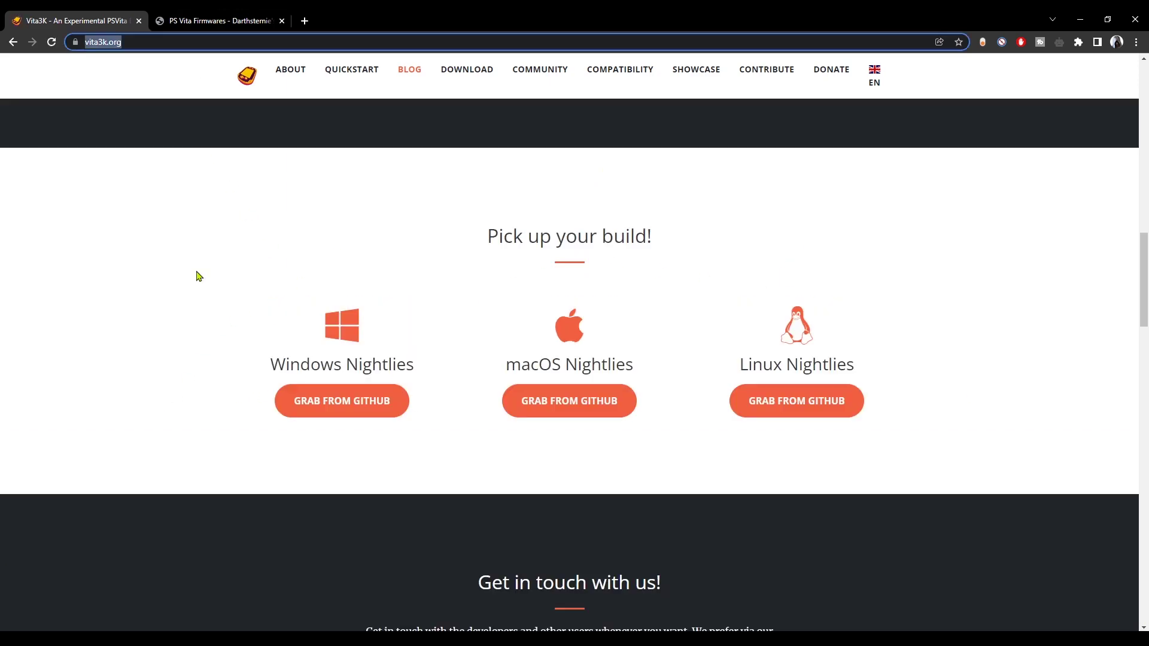
# Download PS Vita Firmware 3.73 from its Archive.org link on the PS Vita Firmwares page and dismiss the download notification
pyautogui.click(216, 20)
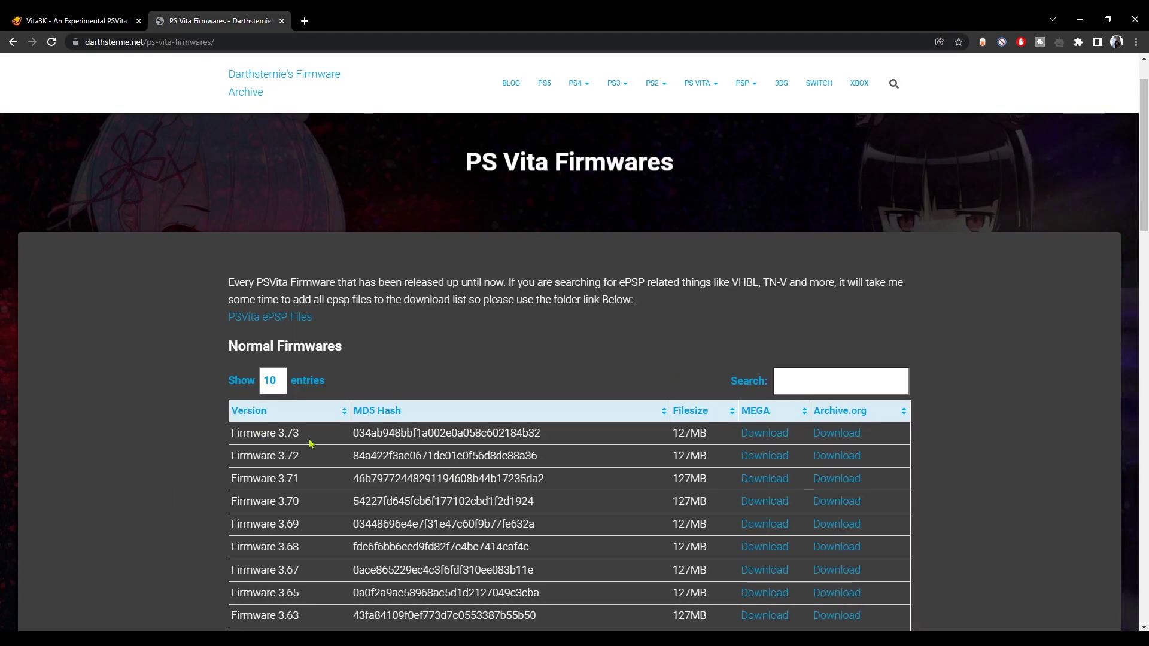
pyautogui.click(849, 441)
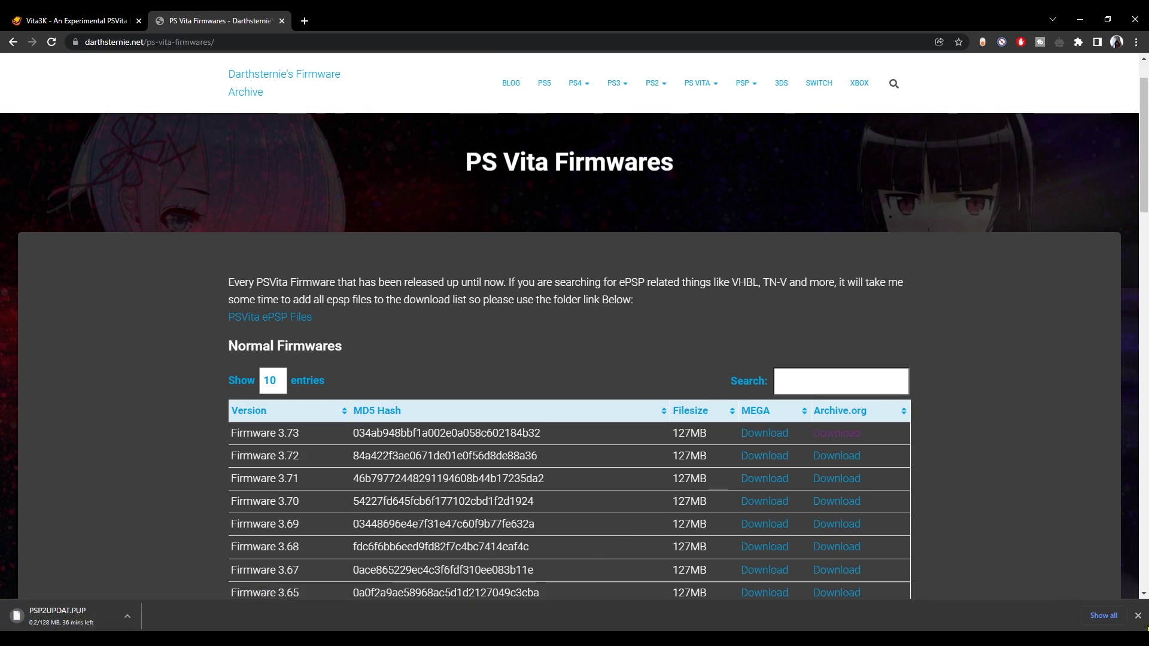
pyautogui.click(1138, 616)
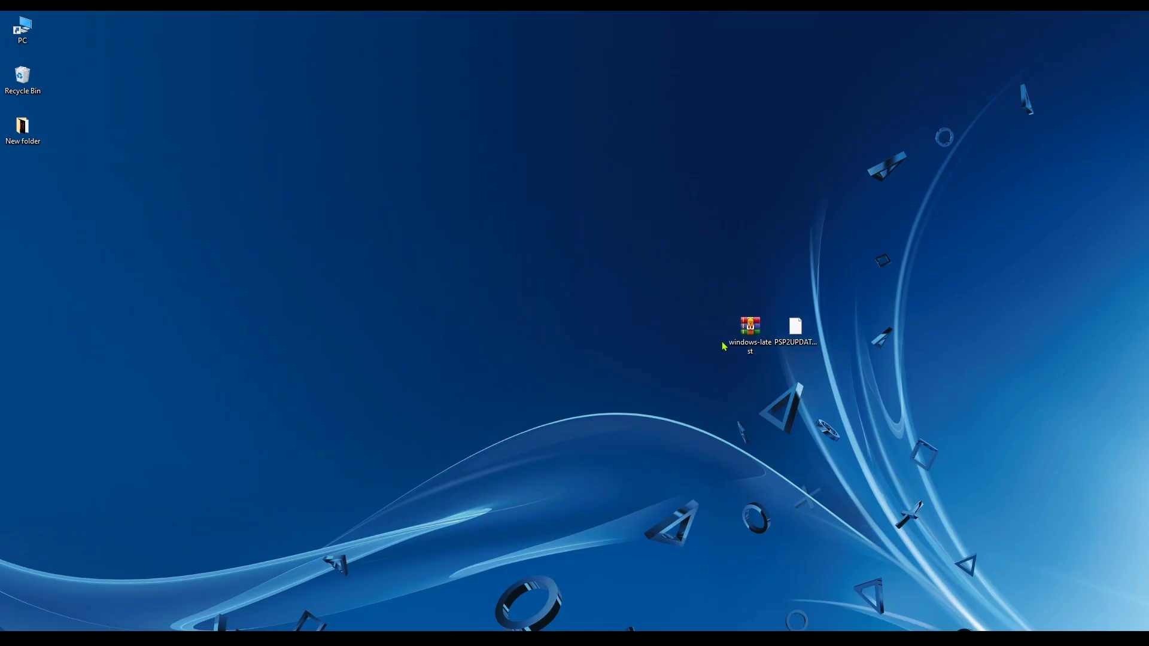
pyautogui.rightClick(695, 341)
pyautogui.click(685, 418)
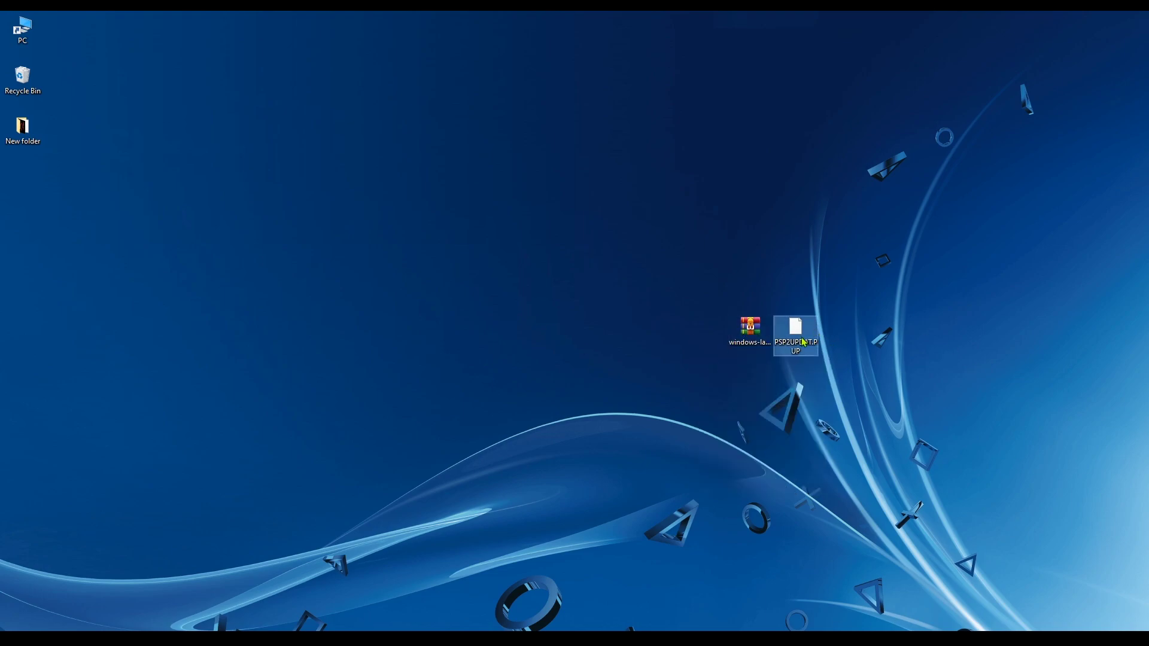
pyautogui.click(722, 405)
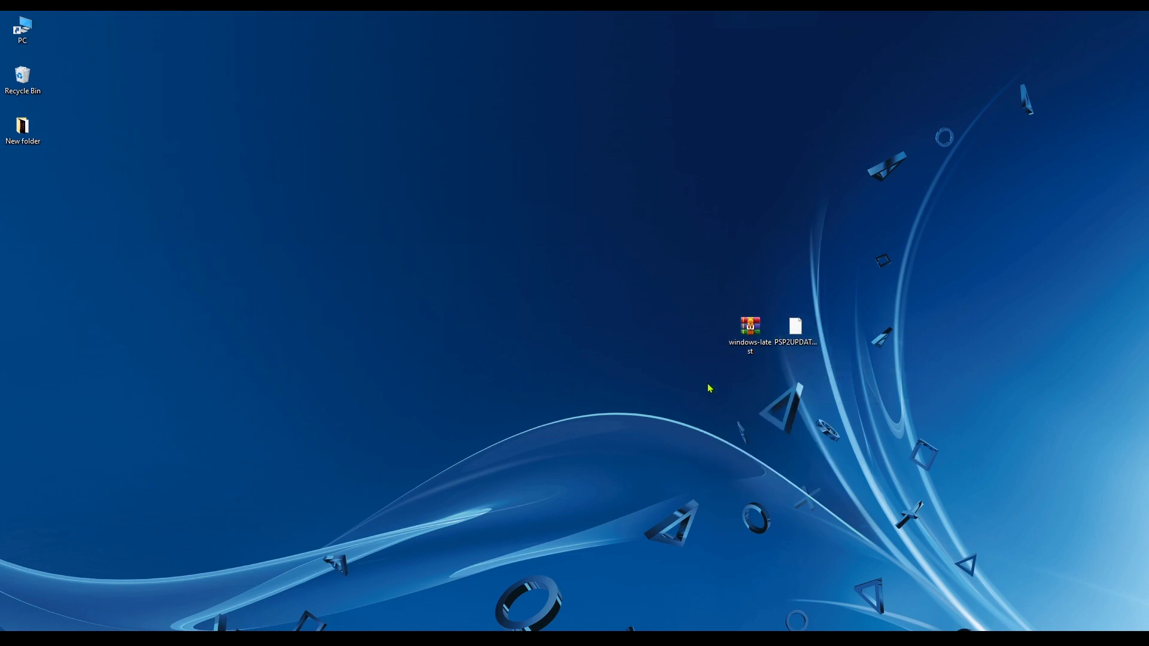
# Create a new folder named Vita3K on the desktop
pyautogui.rightClick(692, 345)
pyautogui.moveTo(736, 454)
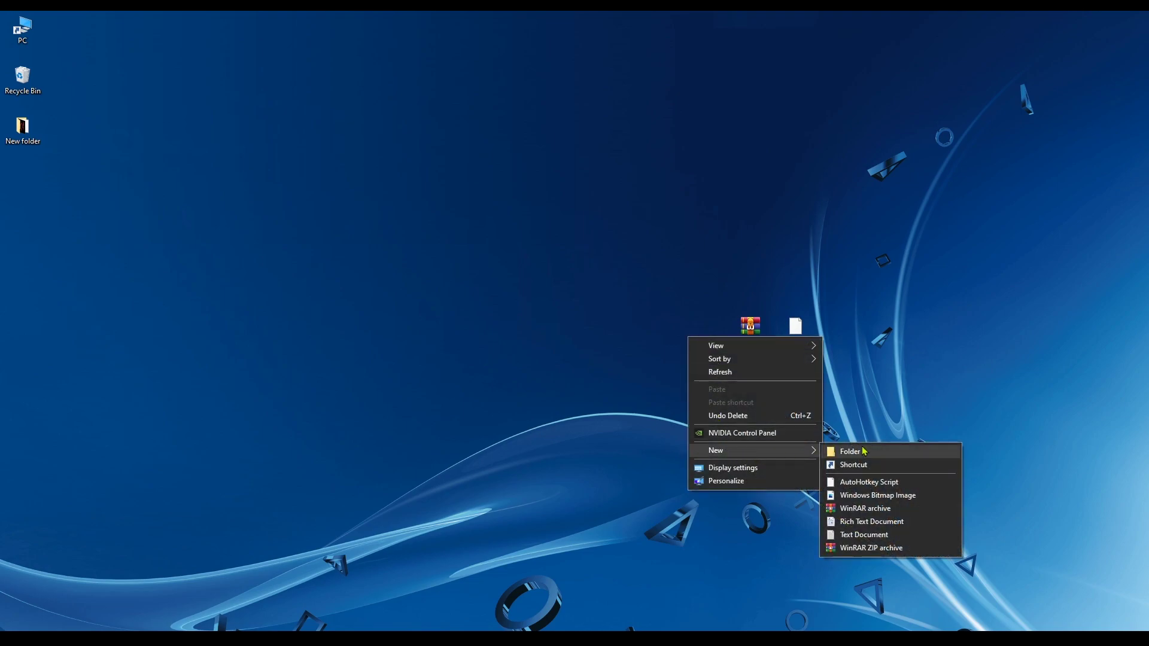
pyautogui.click(864, 450)
pyautogui.write('Vita3K')
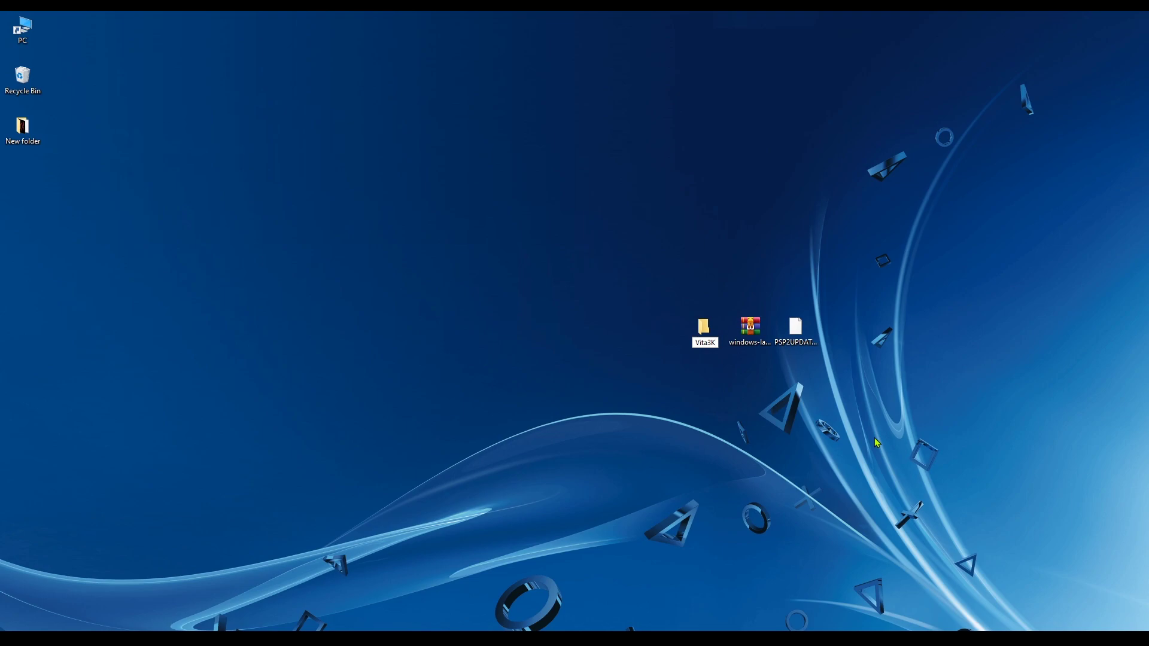
pyautogui.press('Return')
# Extract everything from the windows-latest archive into the Vita3K folder, and delete the archive from the desktop
pyautogui.doubleClick(750, 330)
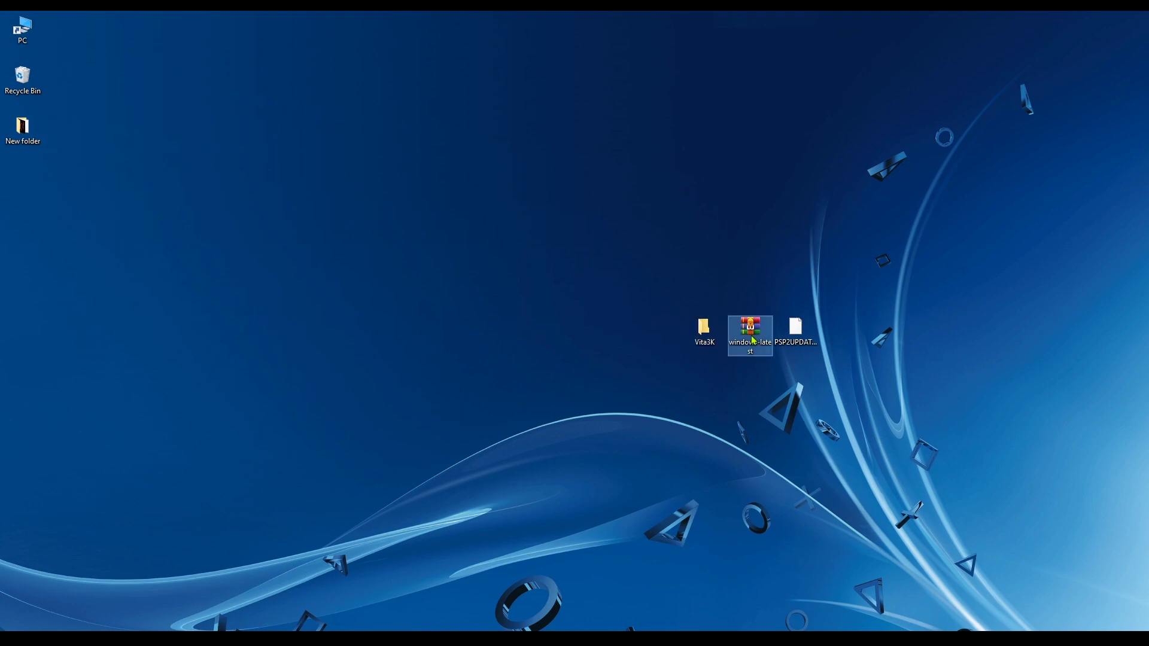
pyautogui.moveTo(312, 450); pyautogui.dragTo(708, 331)
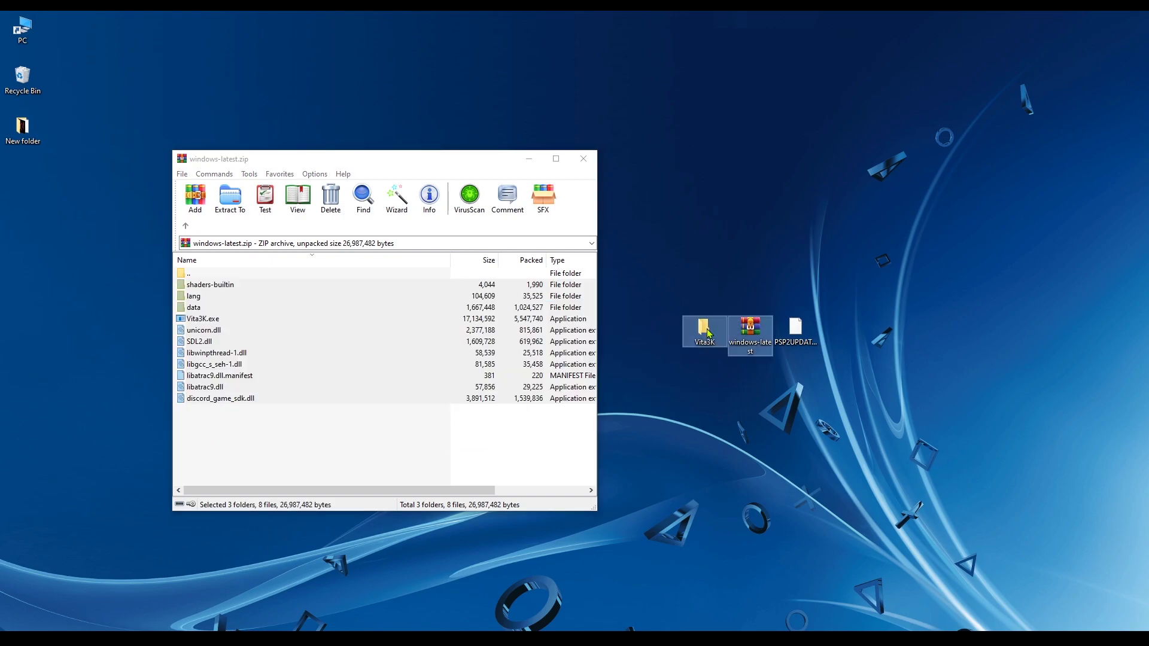
pyautogui.click(583, 158)
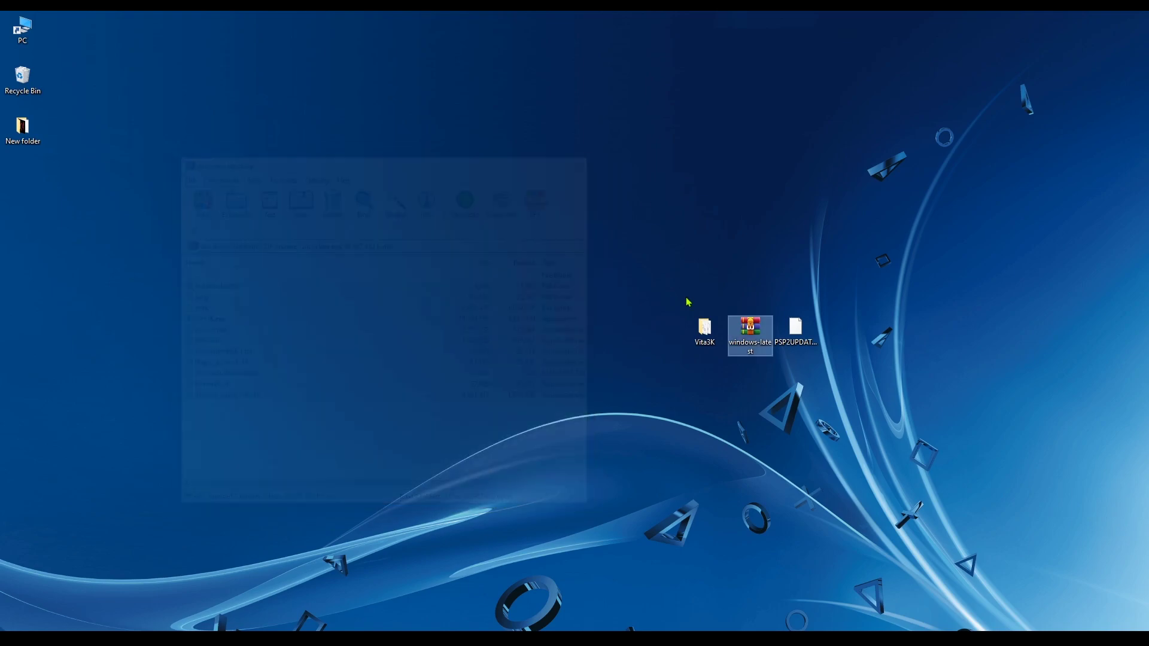
pyautogui.press('Delete')
pyautogui.press('Return')
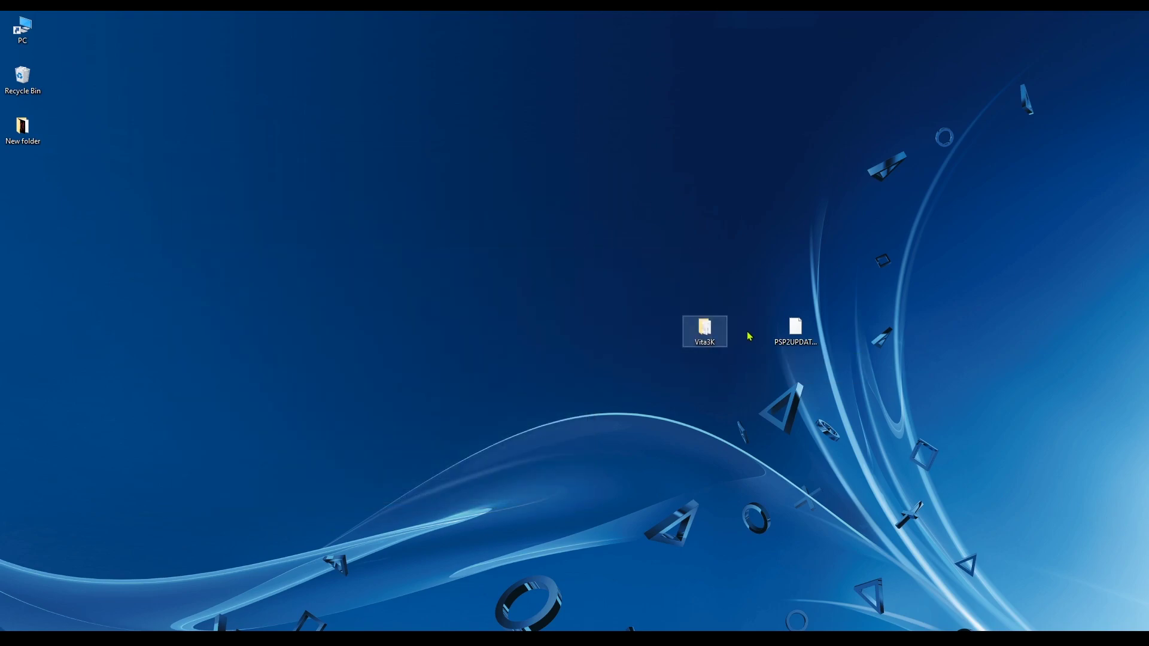
# Launch the Vita3K application from the Vita3K folder and close its welcome dialog
pyautogui.doubleClick(706, 333)
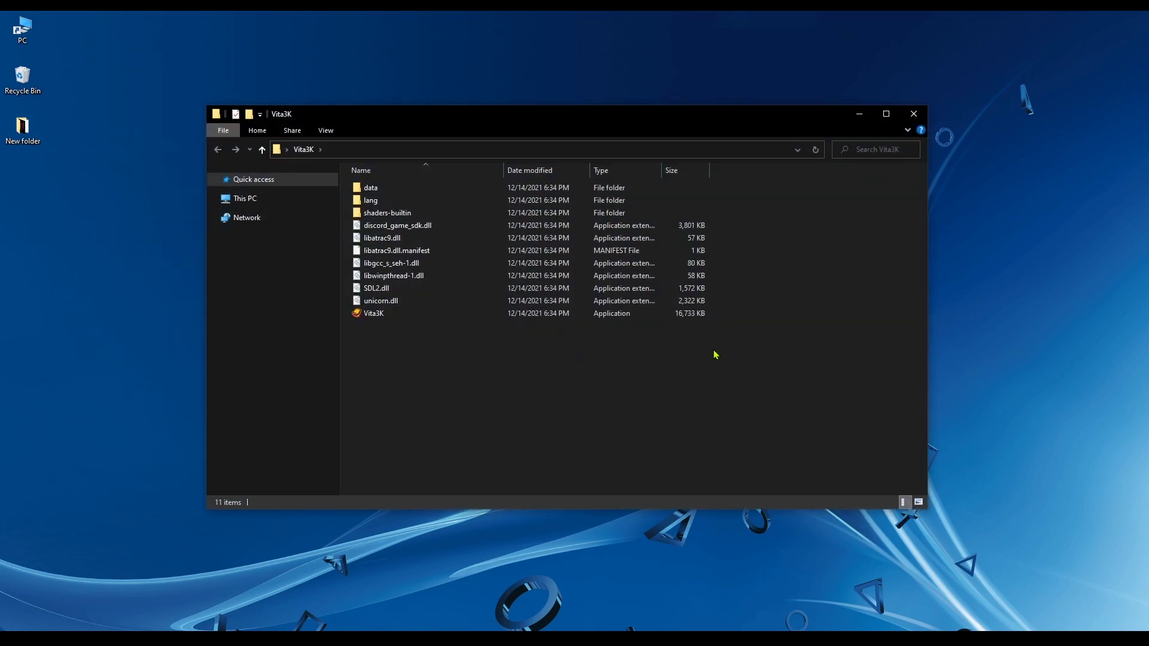
pyautogui.click(413, 315)
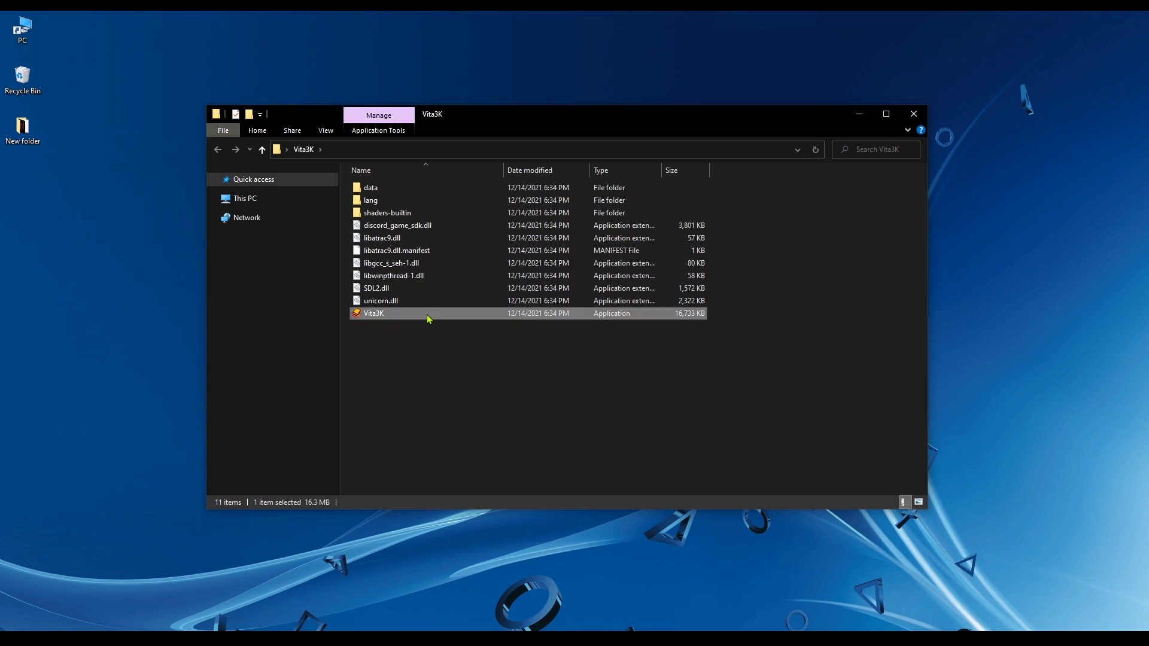
pyautogui.doubleClick(429, 319)
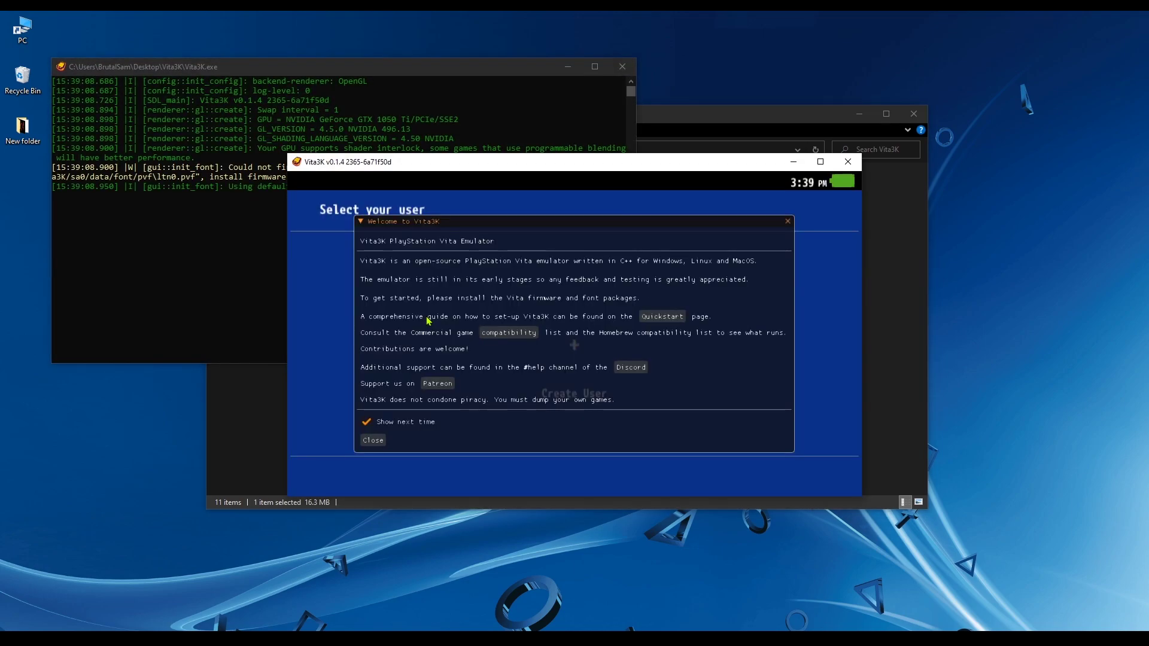
pyautogui.click(374, 441)
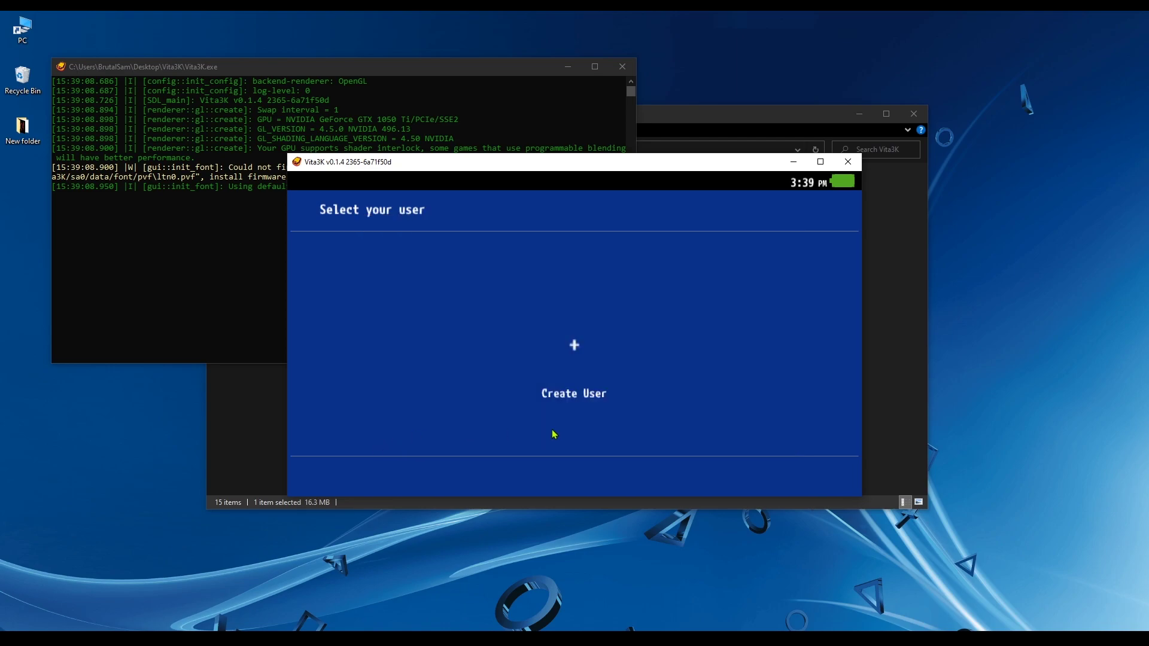
# Create an emulator user with a custom user name, log in as that user and go past the start screen
pyautogui.click(575, 344)
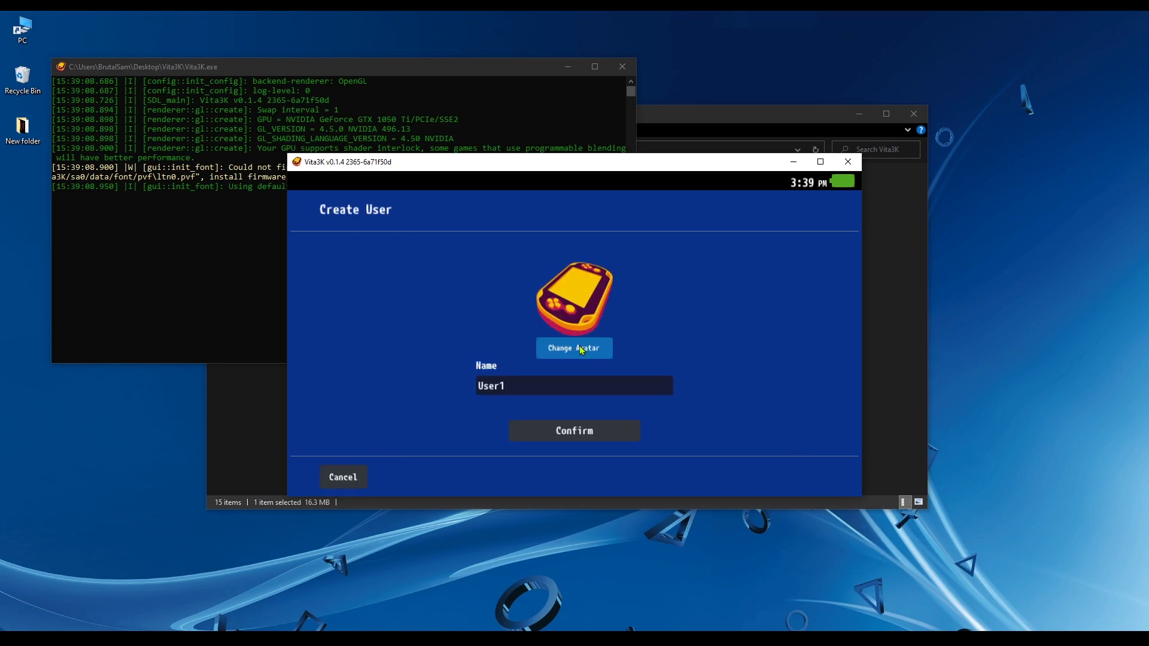
pyautogui.click(492, 386)
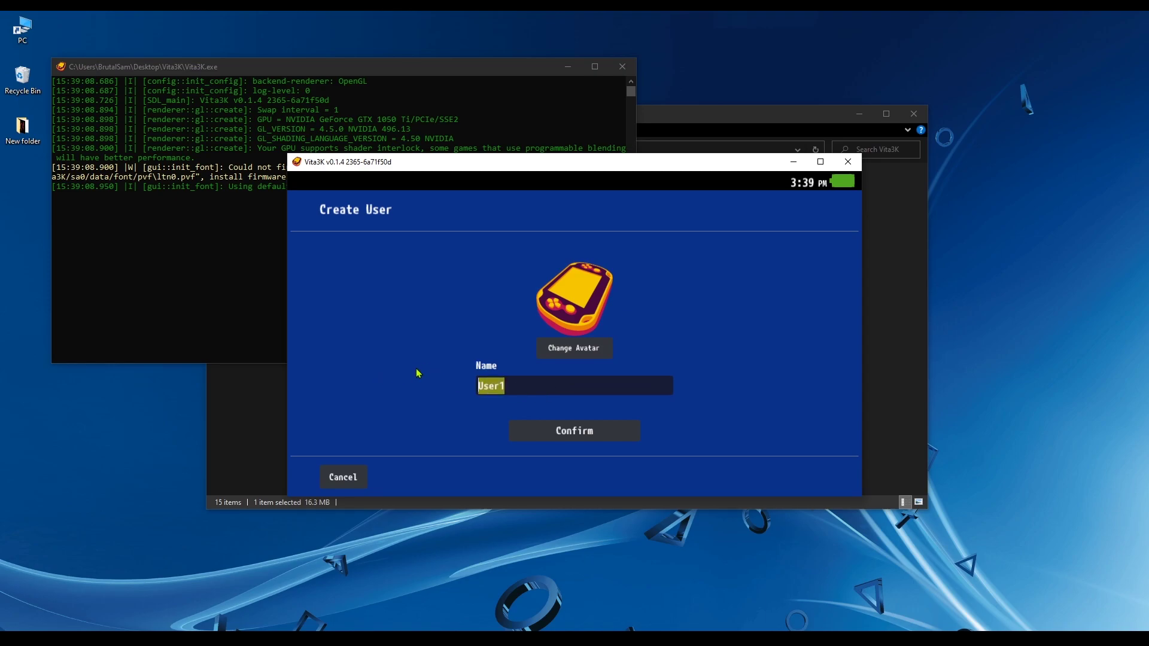
pyautogui.write('BrutalSam')
pyautogui.click(585, 435)
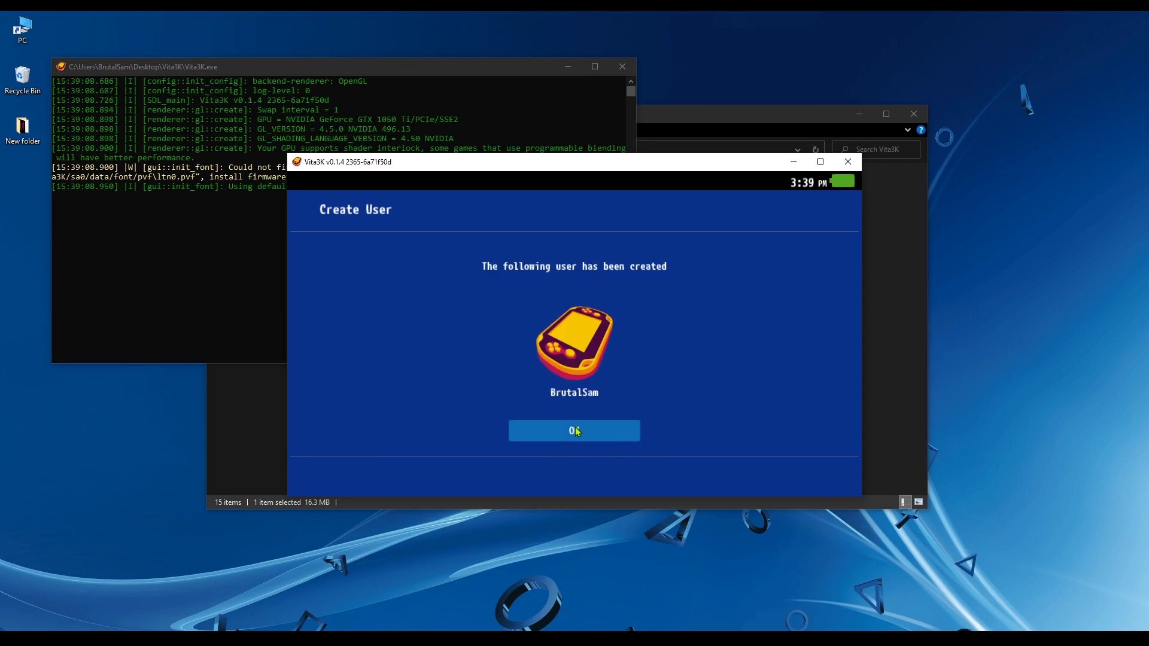
pyautogui.click(577, 434)
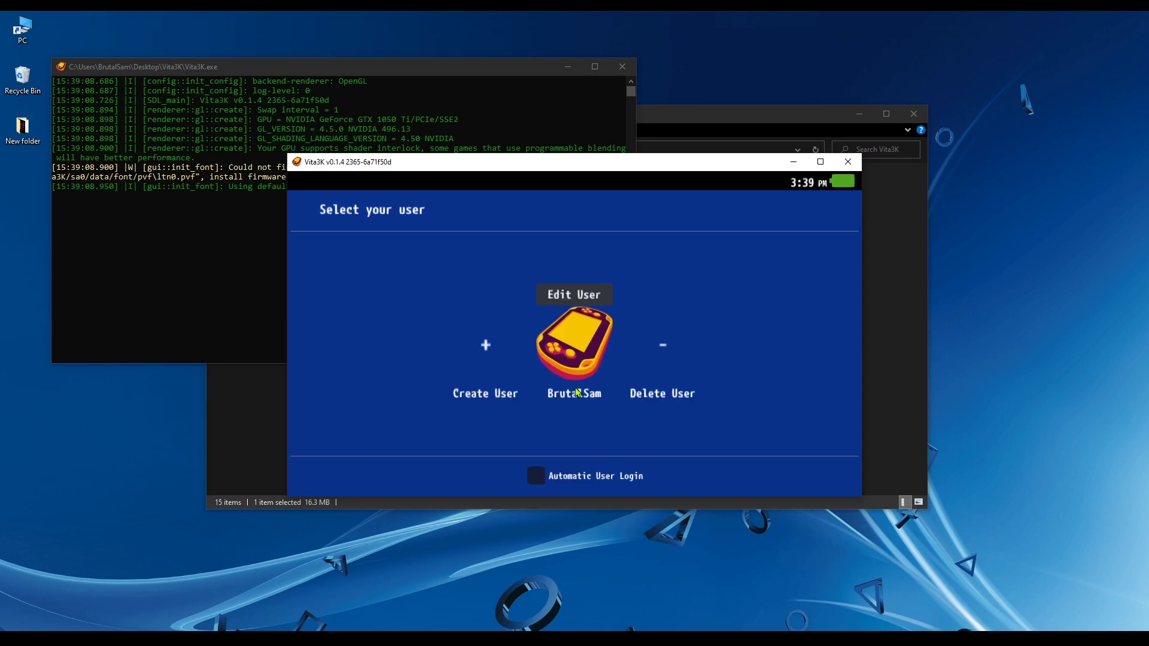
pyautogui.click(578, 359)
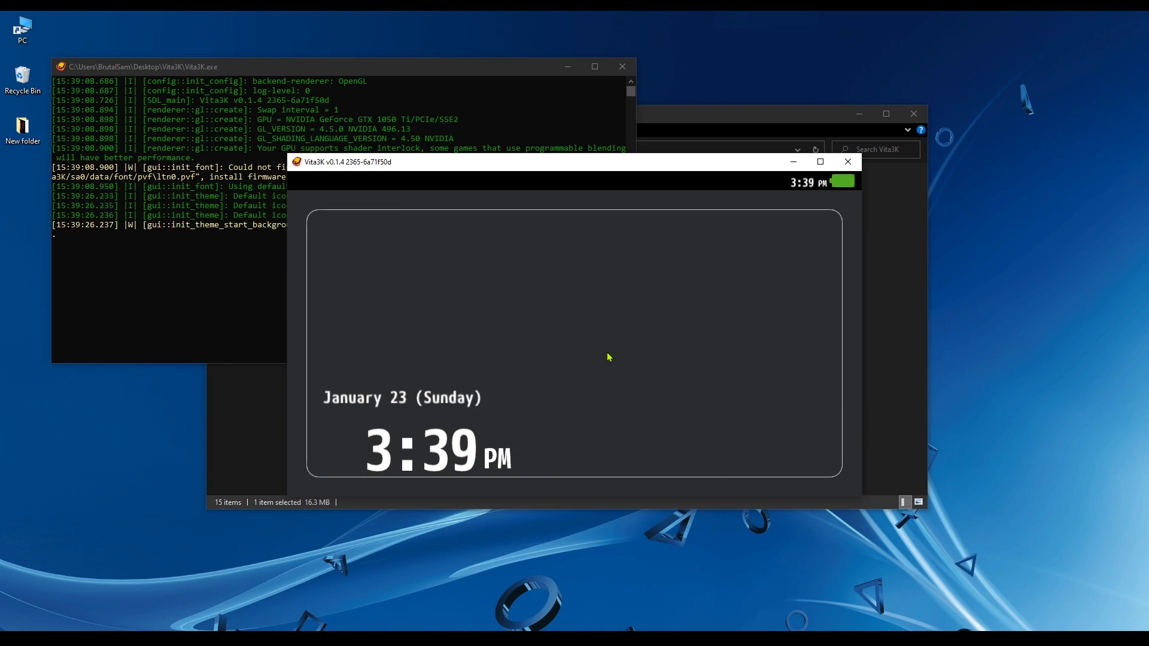
pyautogui.click(580, 307)
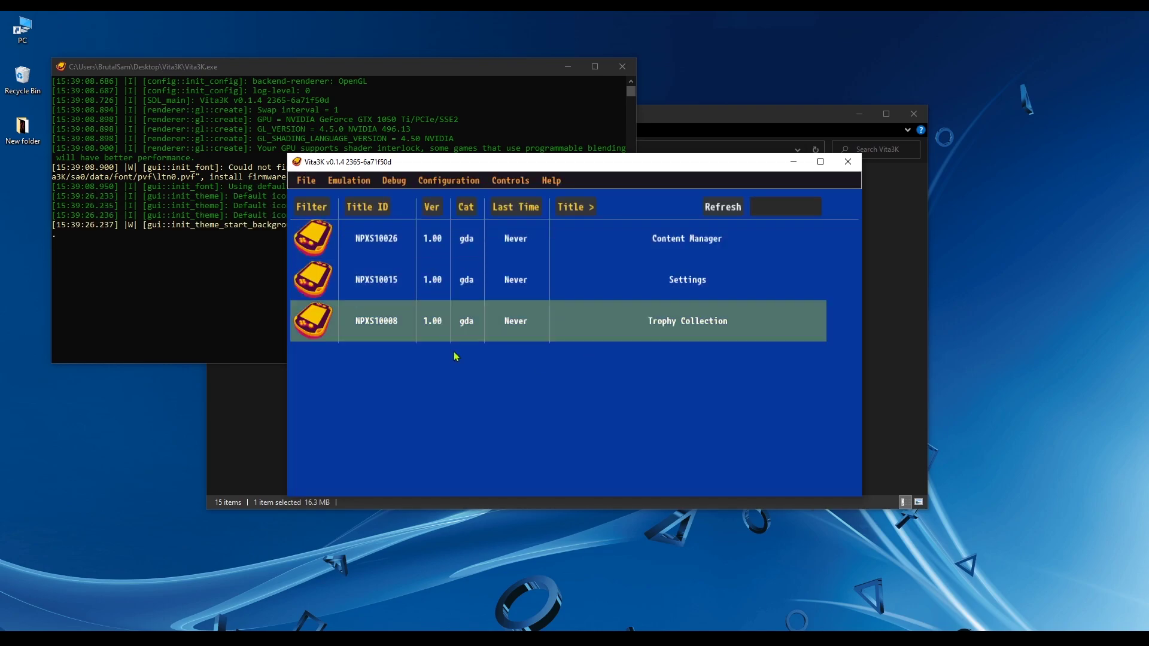
pyautogui.click(356, 186)
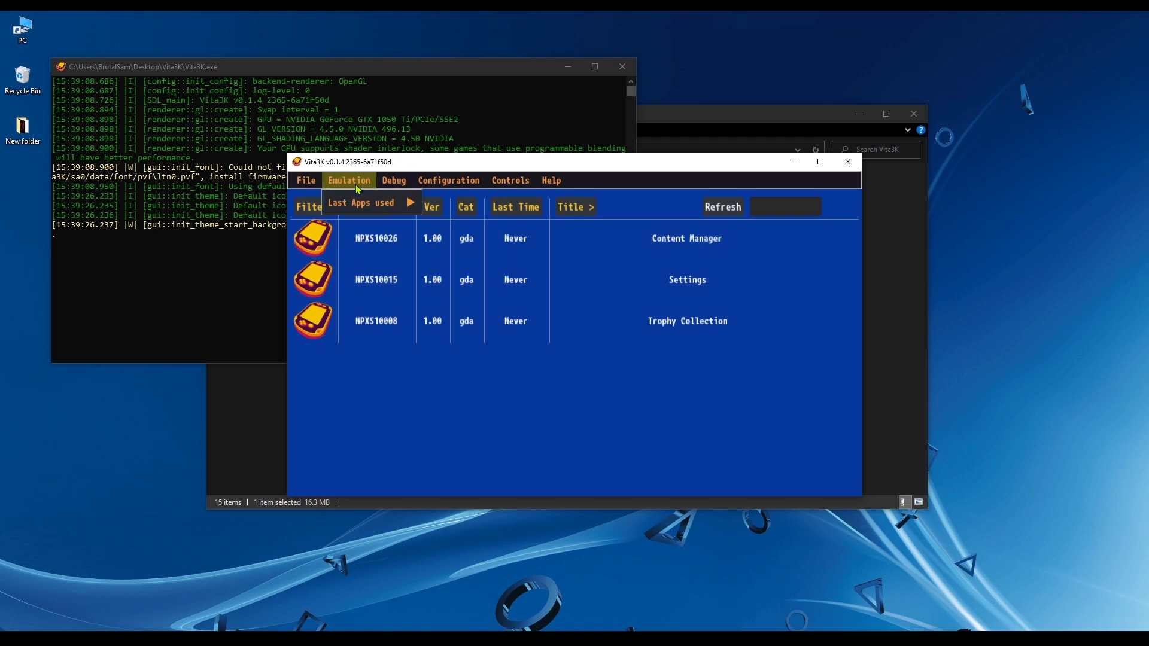
pyautogui.moveTo(402, 183)
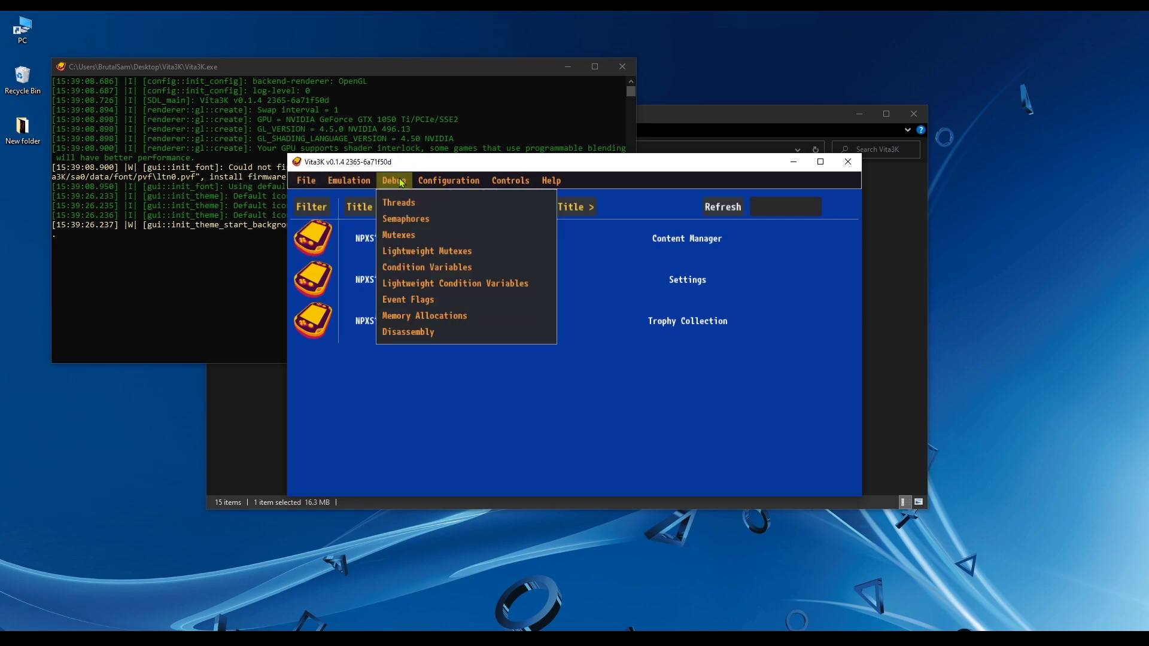
pyautogui.moveTo(561, 181)
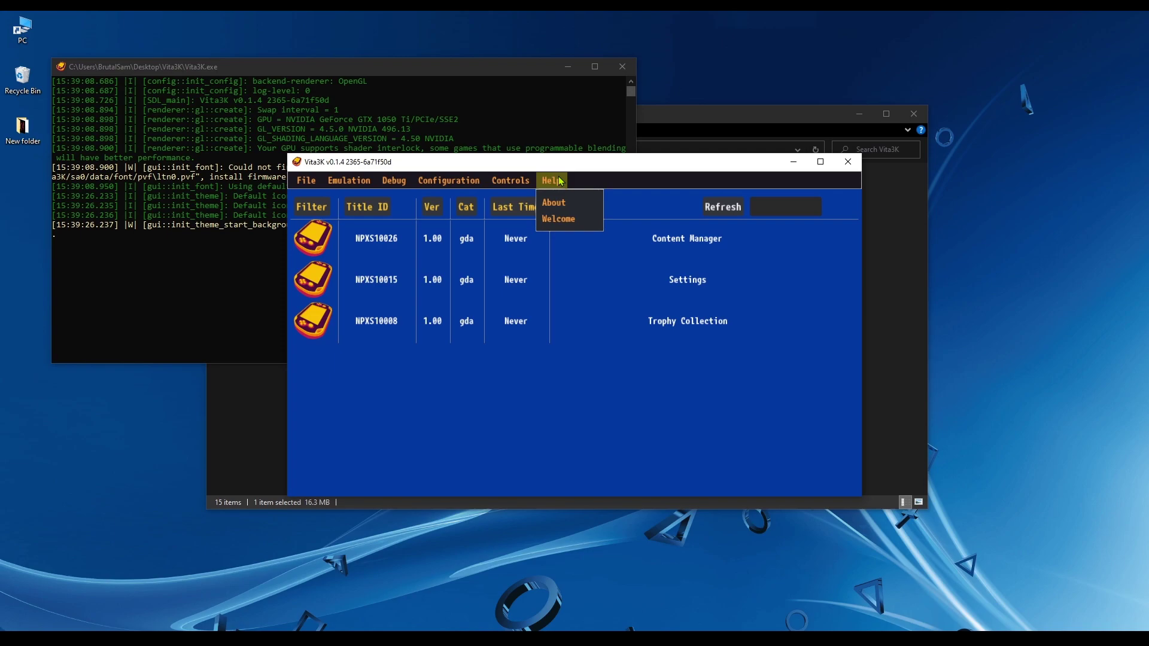
# Enable Grid Mode and set the delay for the start screen to 60 in the emulator's GUI settings, and close the settings
pyautogui.moveTo(440, 183)
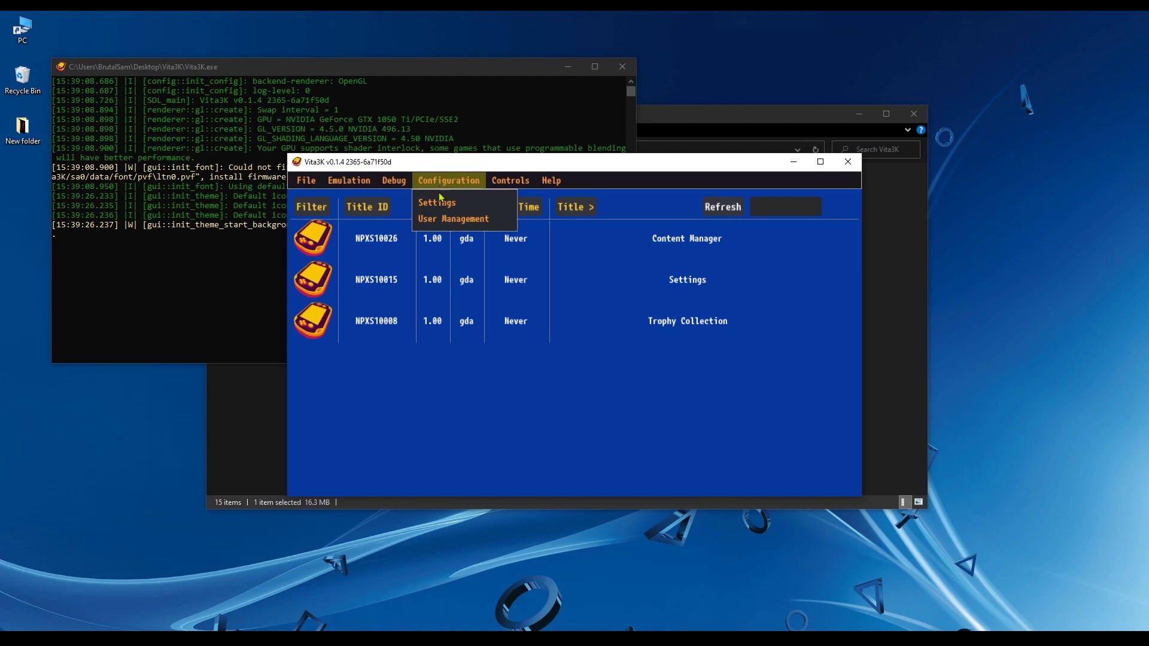
pyautogui.click(443, 204)
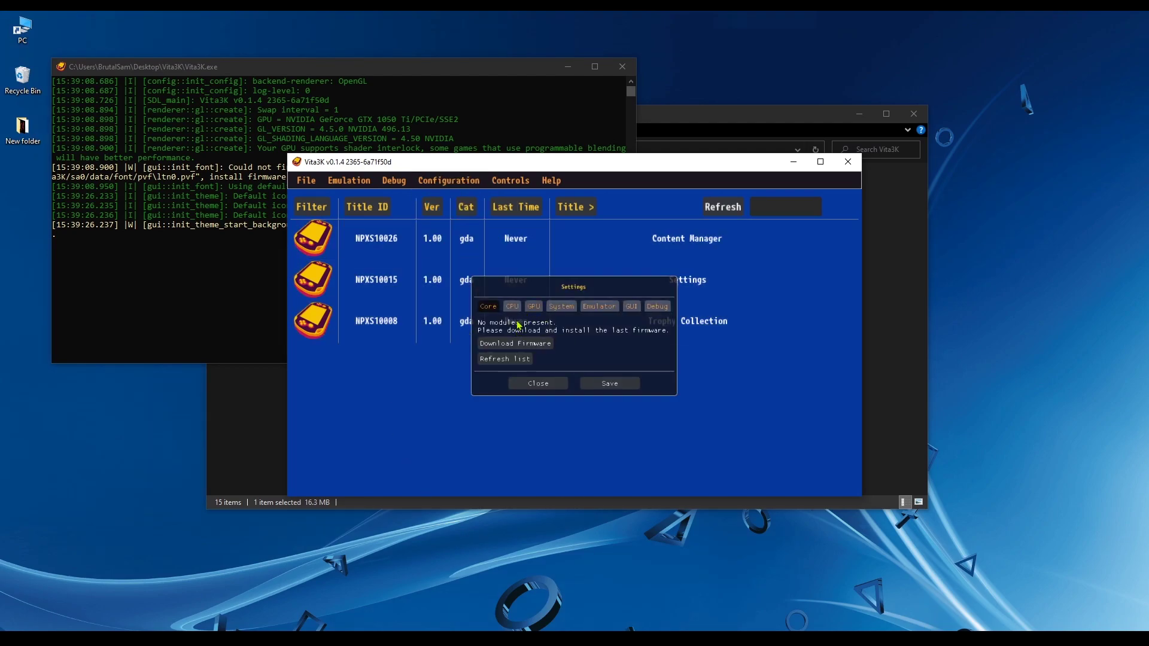
pyautogui.click(634, 315)
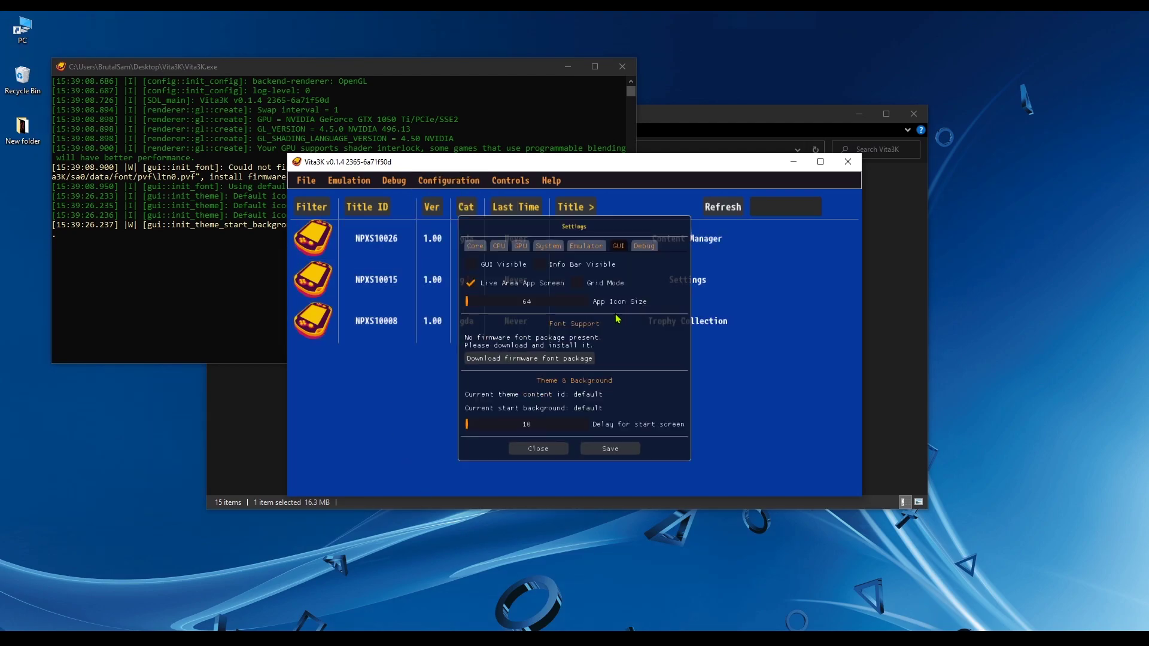
pyautogui.click(579, 284)
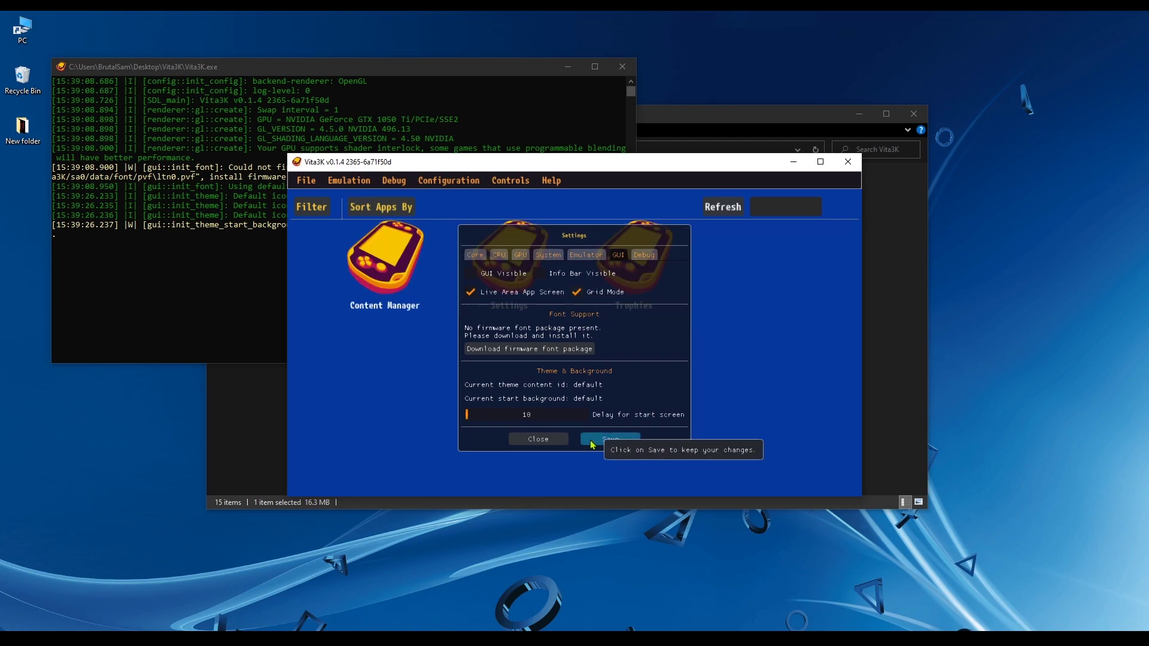
pyautogui.moveTo(482, 419); pyautogui.dragTo(652, 447)
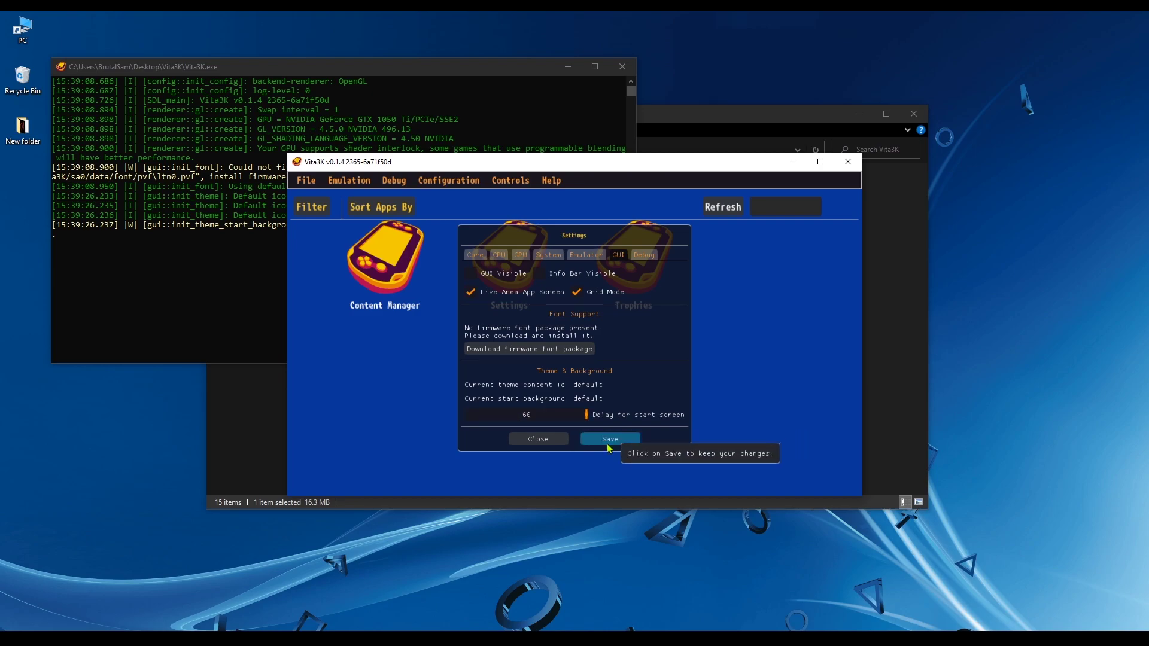
pyautogui.click(540, 443)
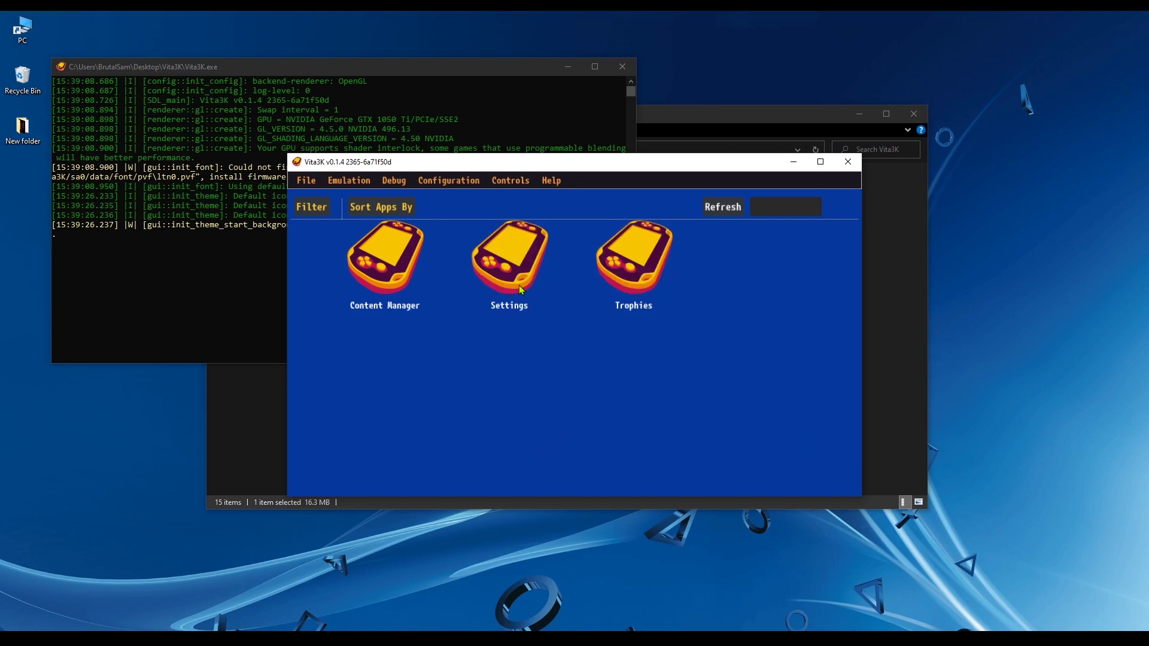
# Install the PS Vita firmware from PSP2UPDAT.PUP on the Desktop, and close the installation dialog without deleting the installation file
pyautogui.click(313, 188)
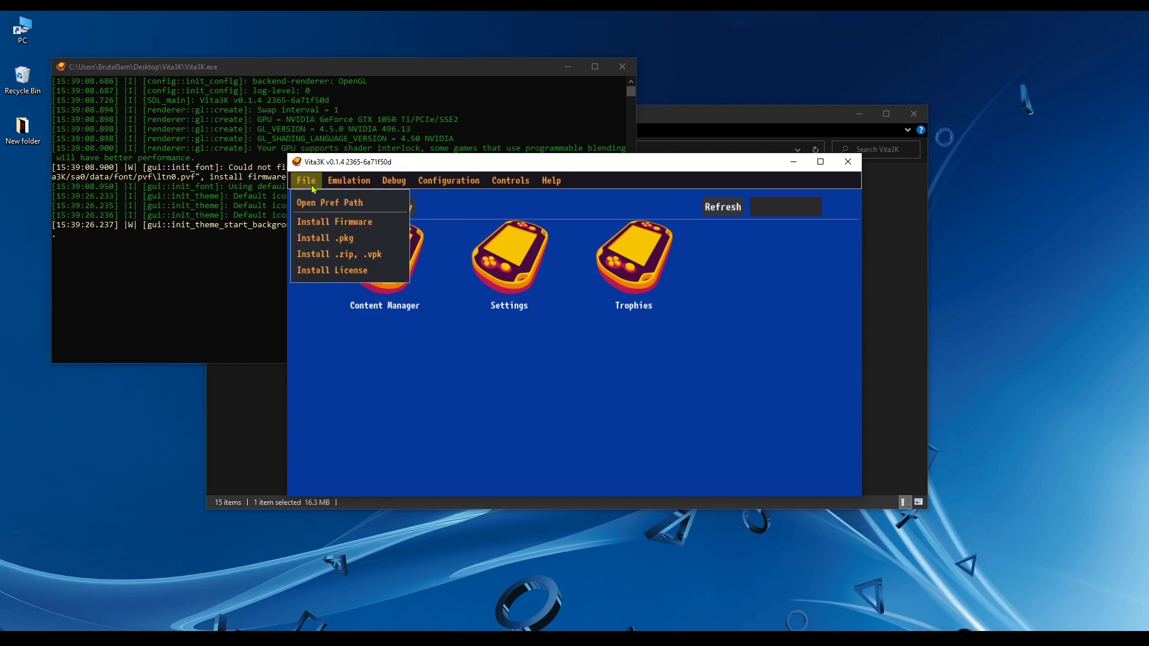
pyautogui.click(382, 227)
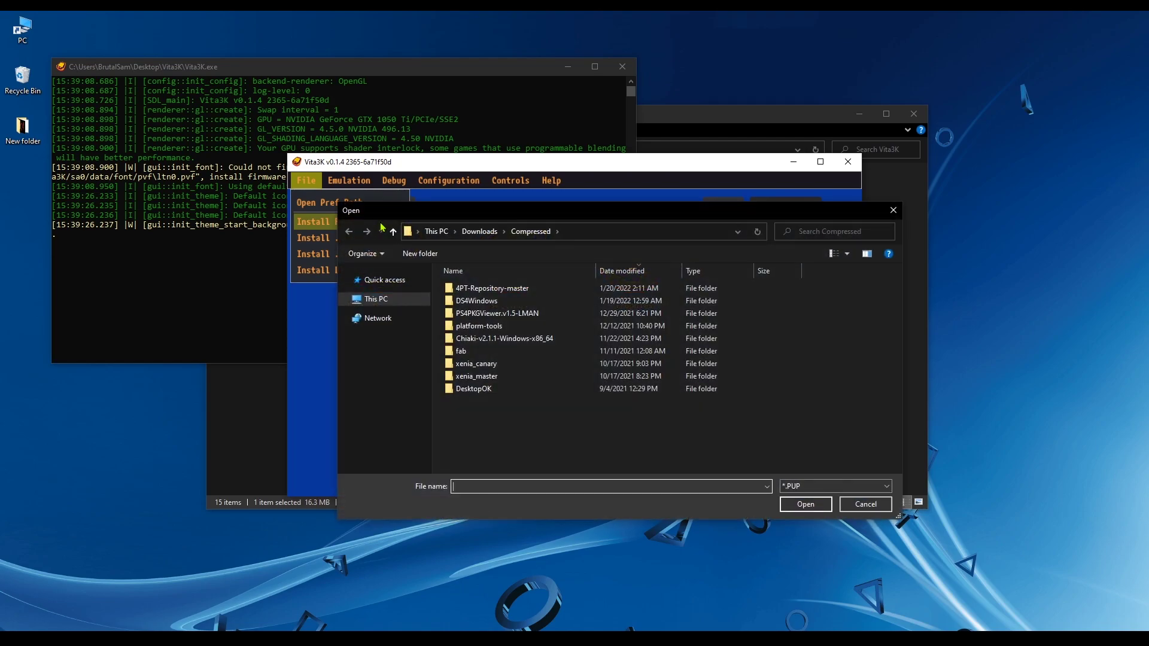
pyautogui.click(443, 232)
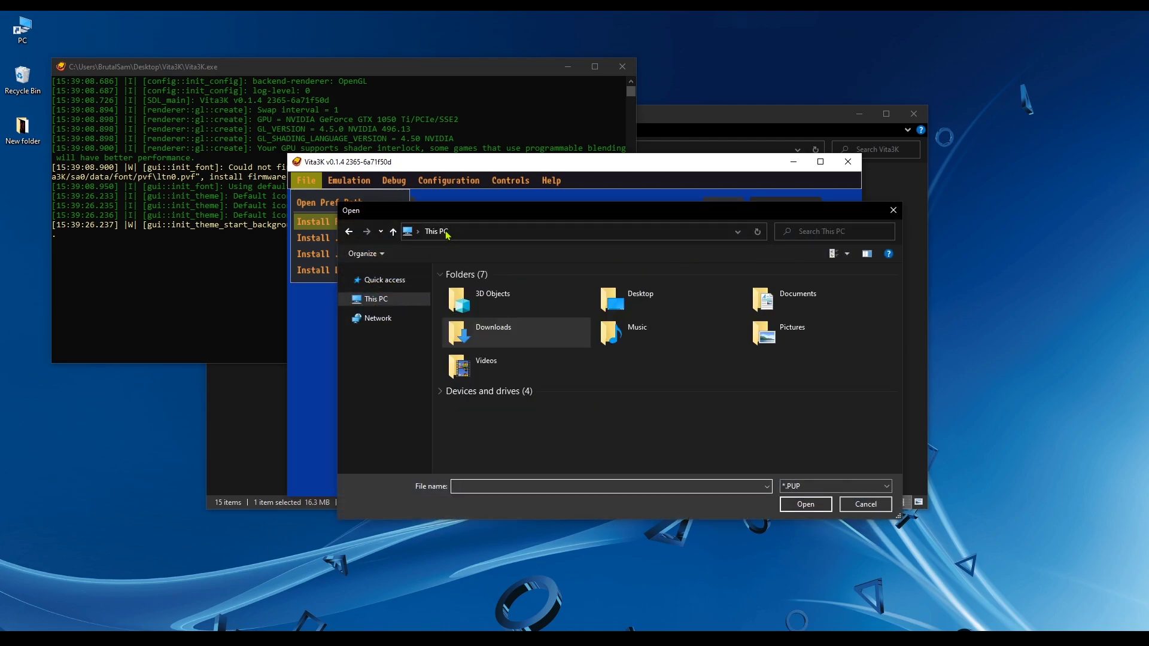
pyautogui.doubleClick(639, 305)
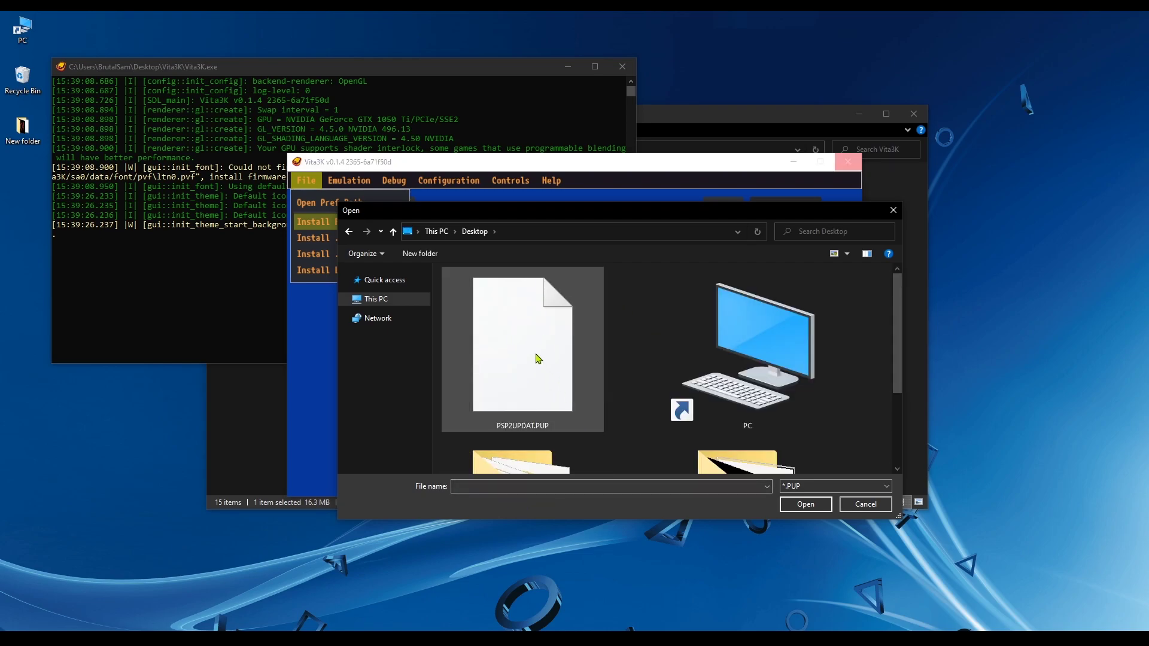
pyautogui.click(522, 372)
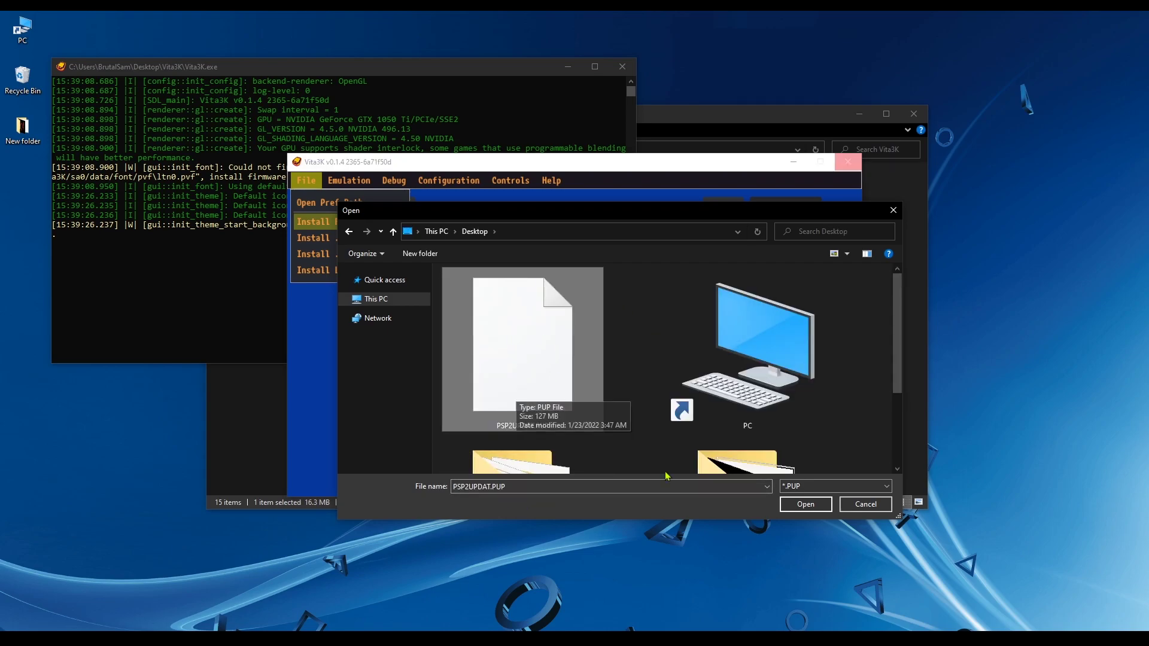
pyautogui.click(806, 506)
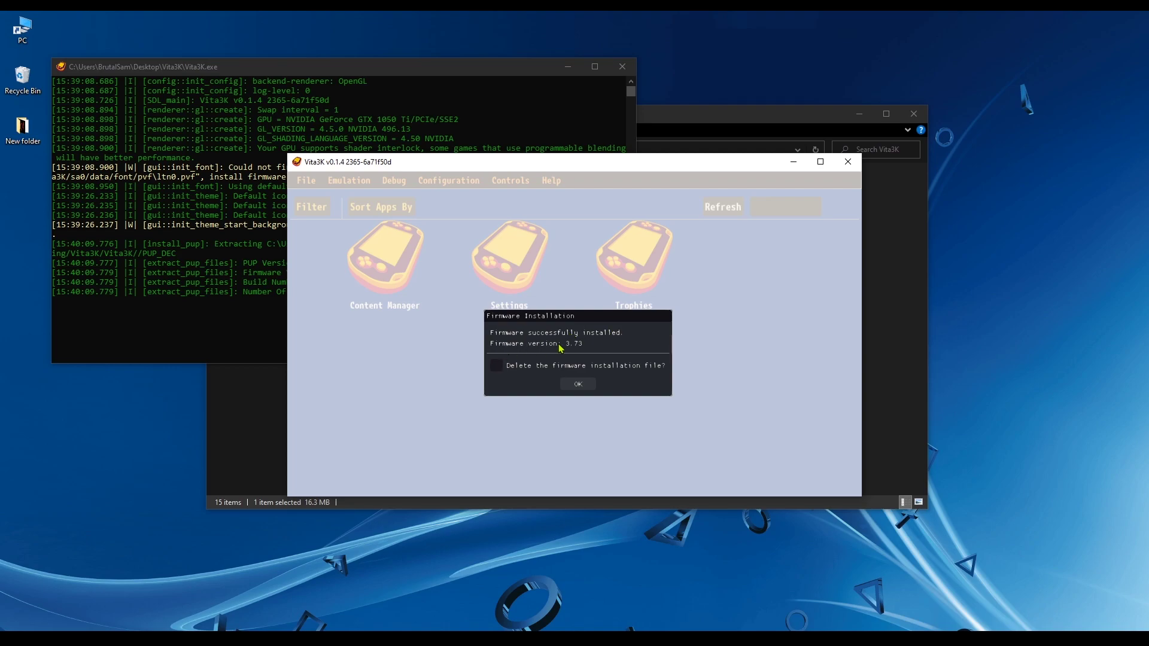
pyautogui.click(578, 386)
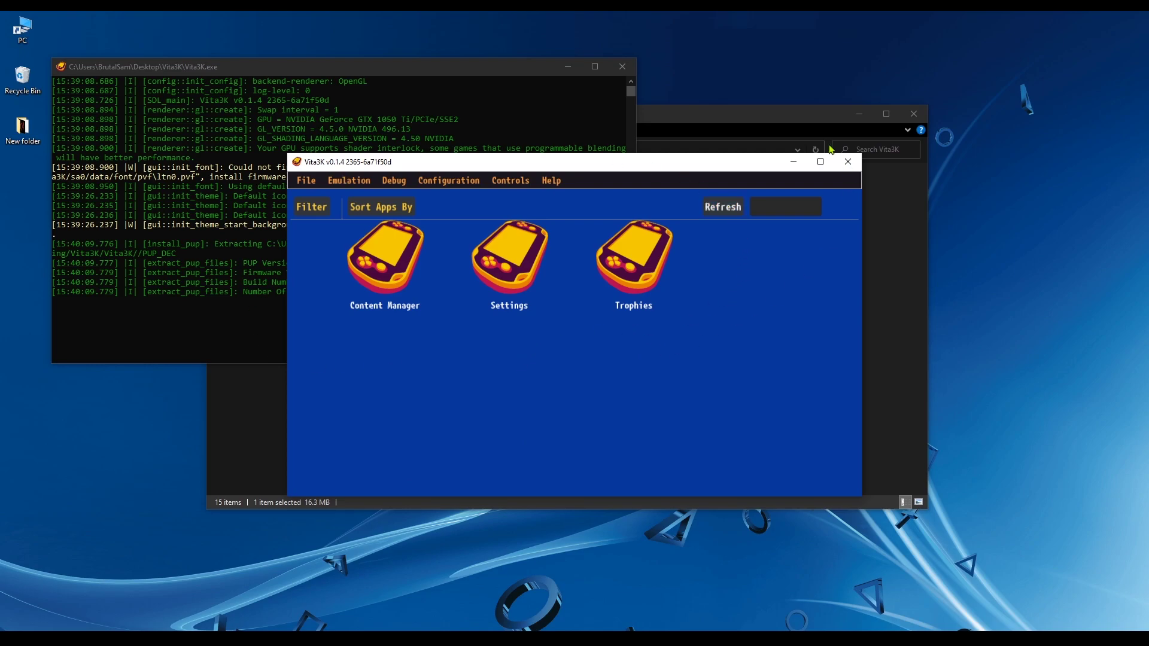
# Close the emulator, relaunch Vita3K from its folder, log in as the existing user and go past the start screen
pyautogui.click(848, 162)
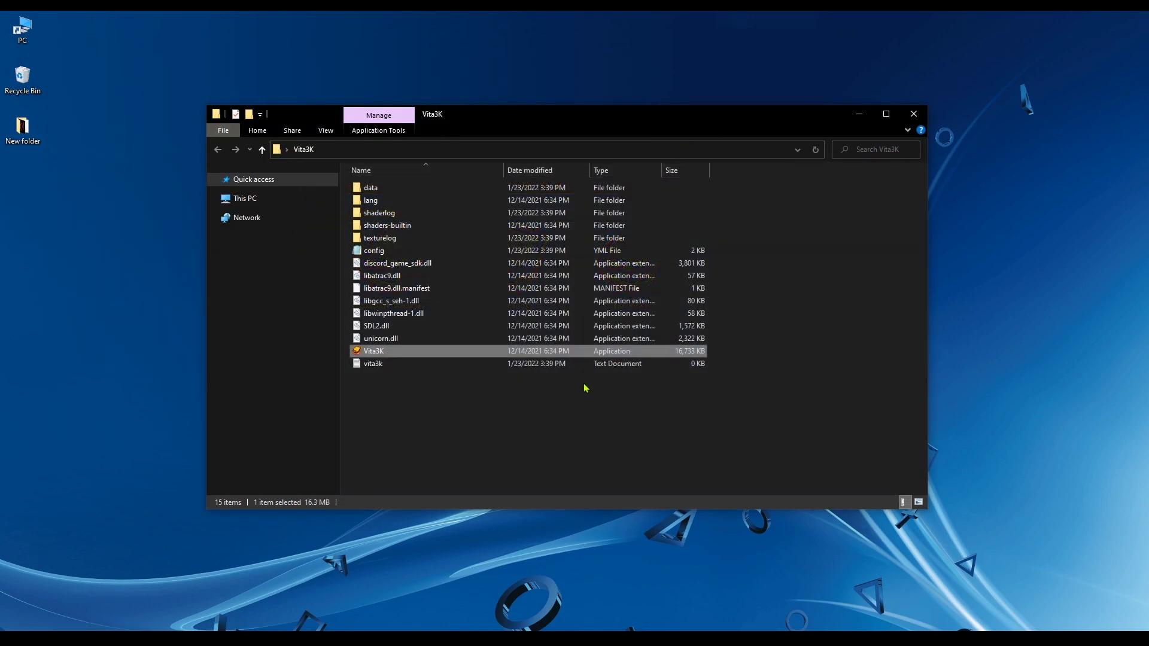
pyautogui.doubleClick(455, 354)
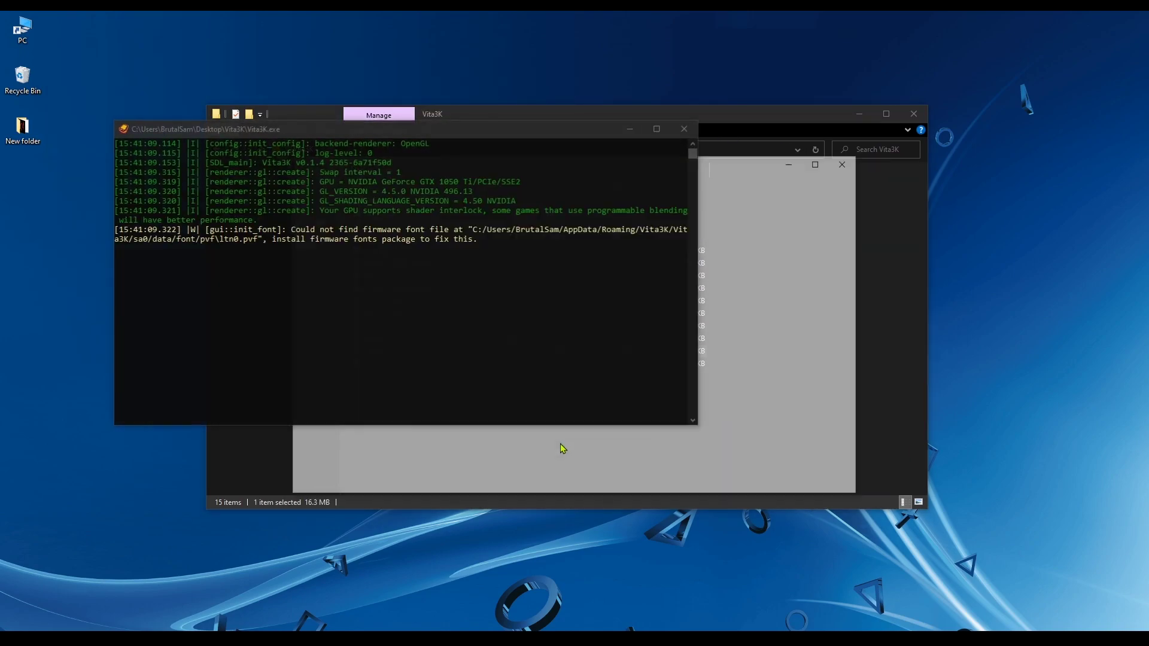
pyautogui.click(373, 440)
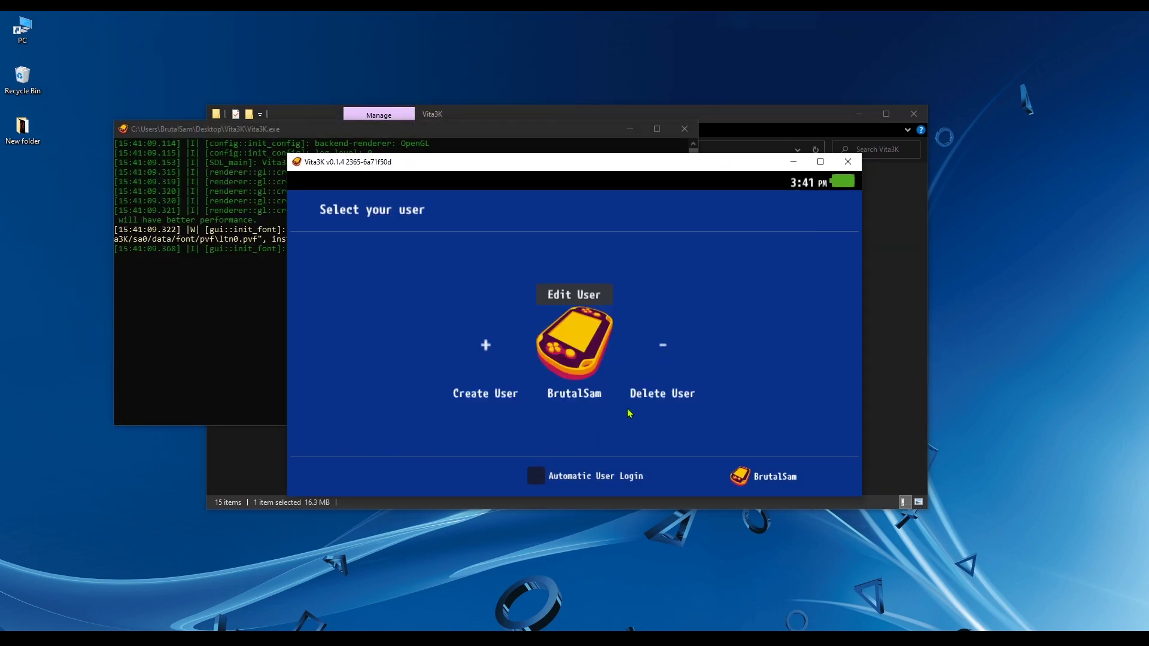
pyautogui.click(574, 344)
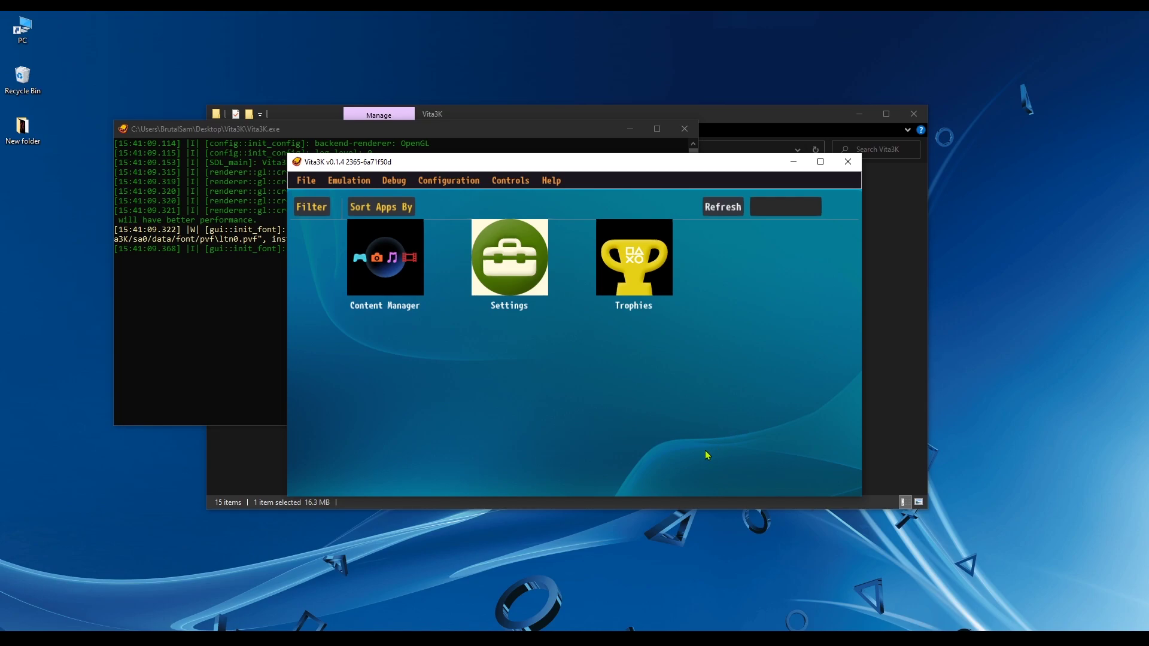
# Set the delay for backgrounds to 60 in the emulator's GUI settings, and save and close the settings
pyautogui.click(439, 181)
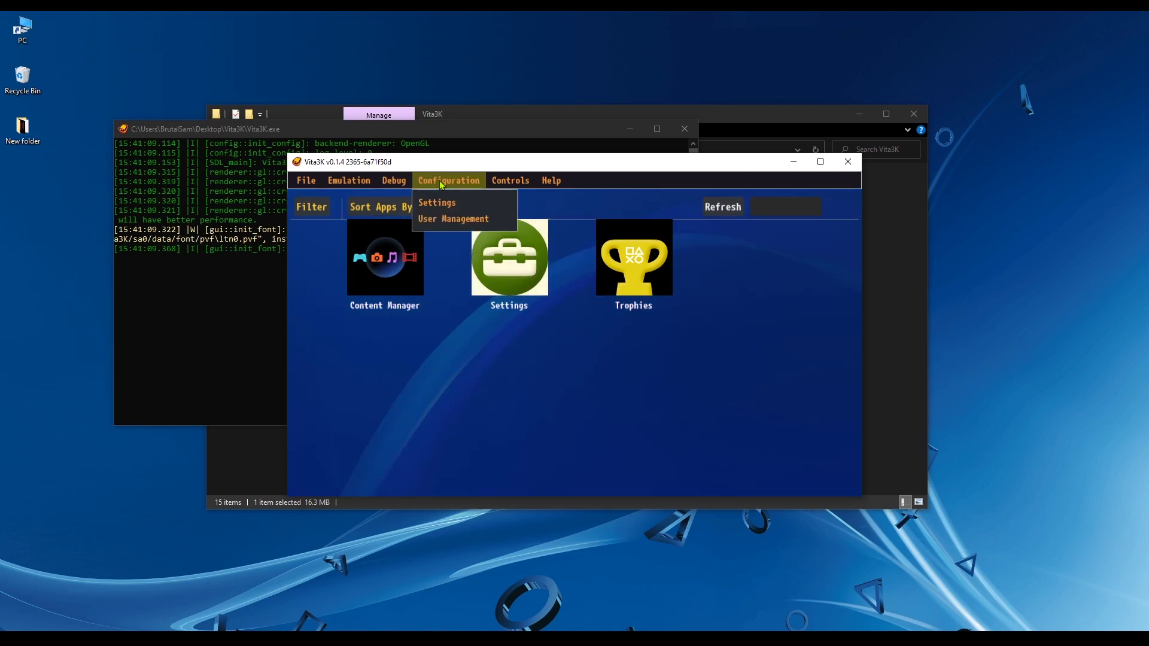
pyautogui.click(443, 203)
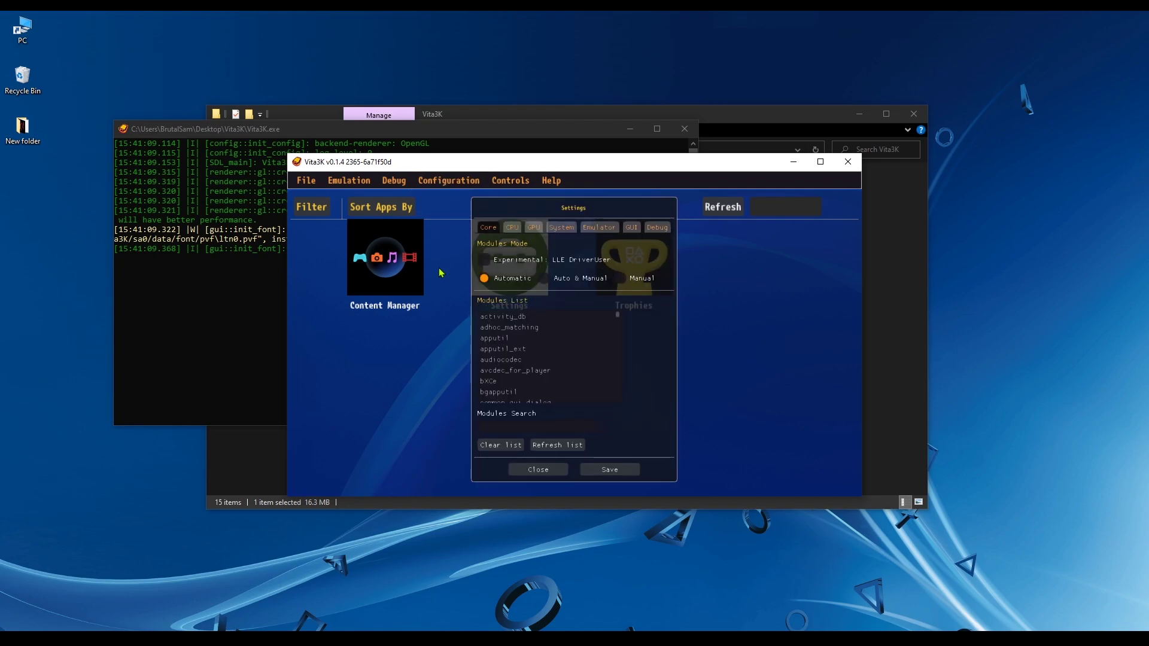
pyautogui.click(600, 230)
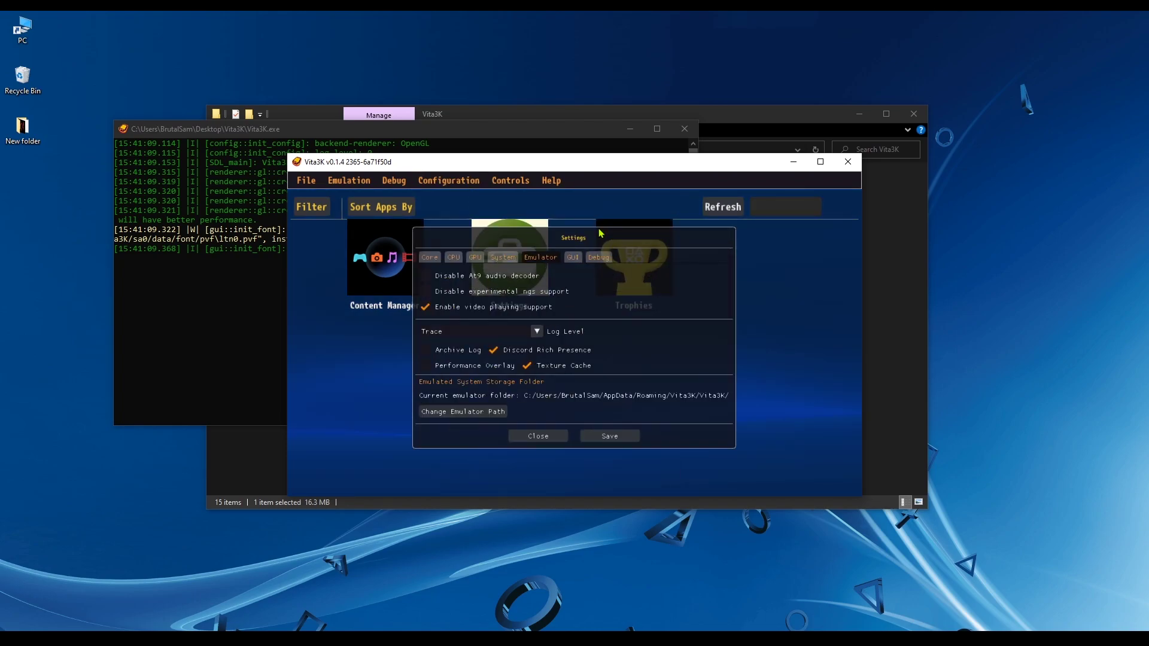
pyautogui.click(575, 258)
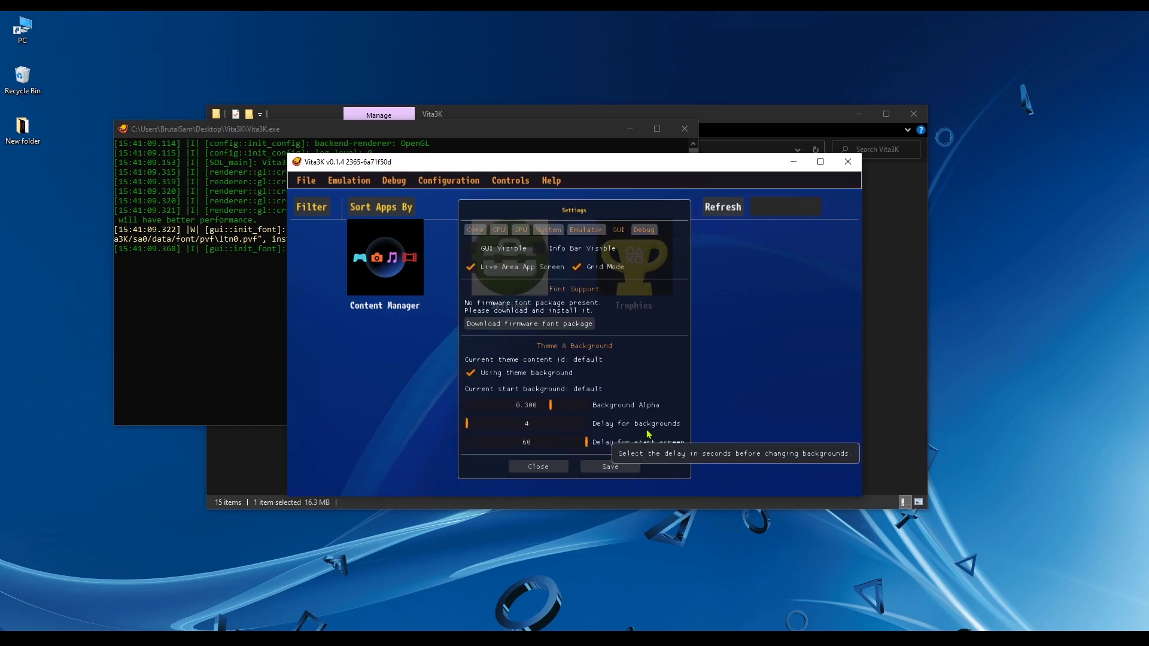
pyautogui.moveTo(468, 424); pyautogui.dragTo(599, 426)
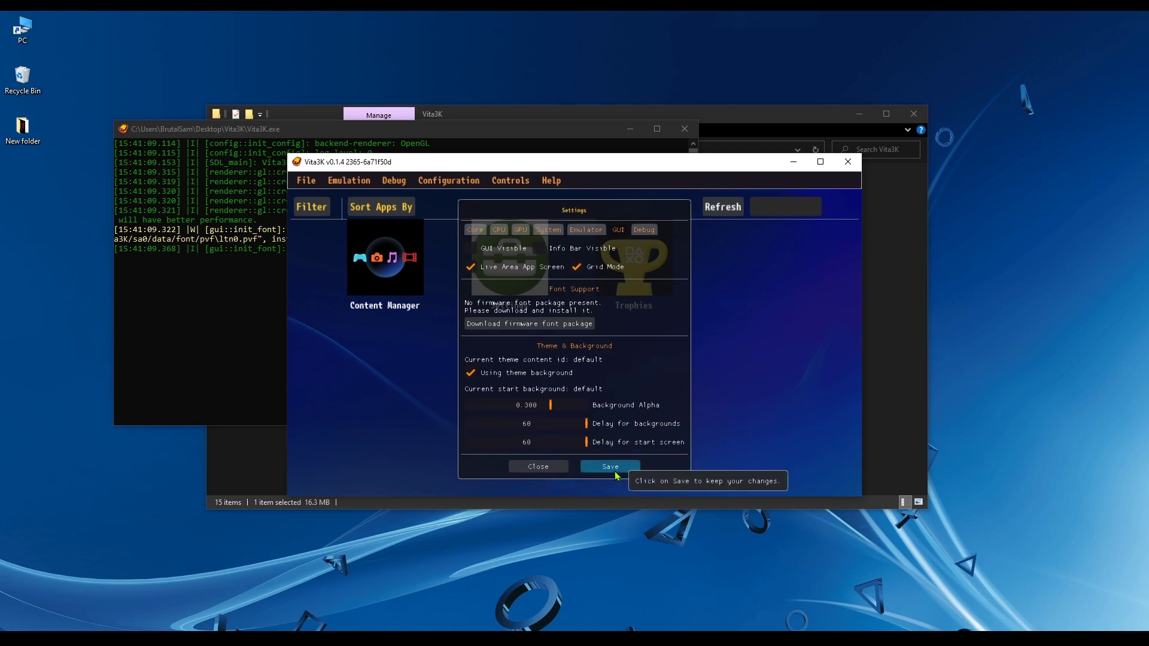
pyautogui.click(536, 468)
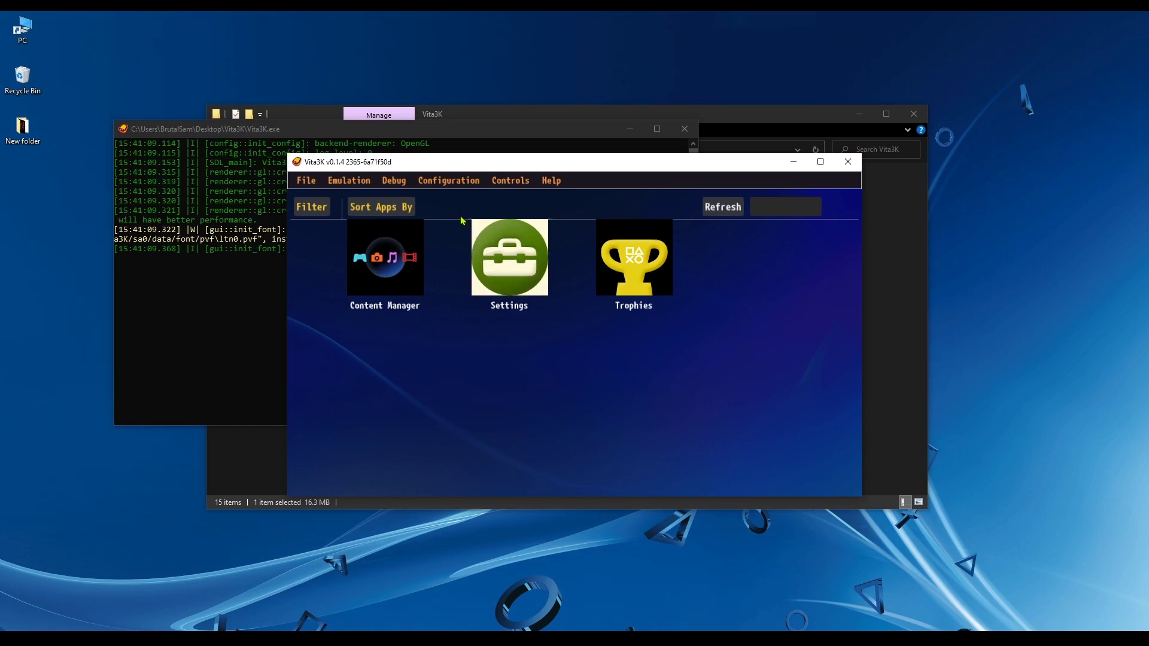
# Set the modules mode to Auto & Manual in the emulator's Core settings
pyautogui.click(462, 181)
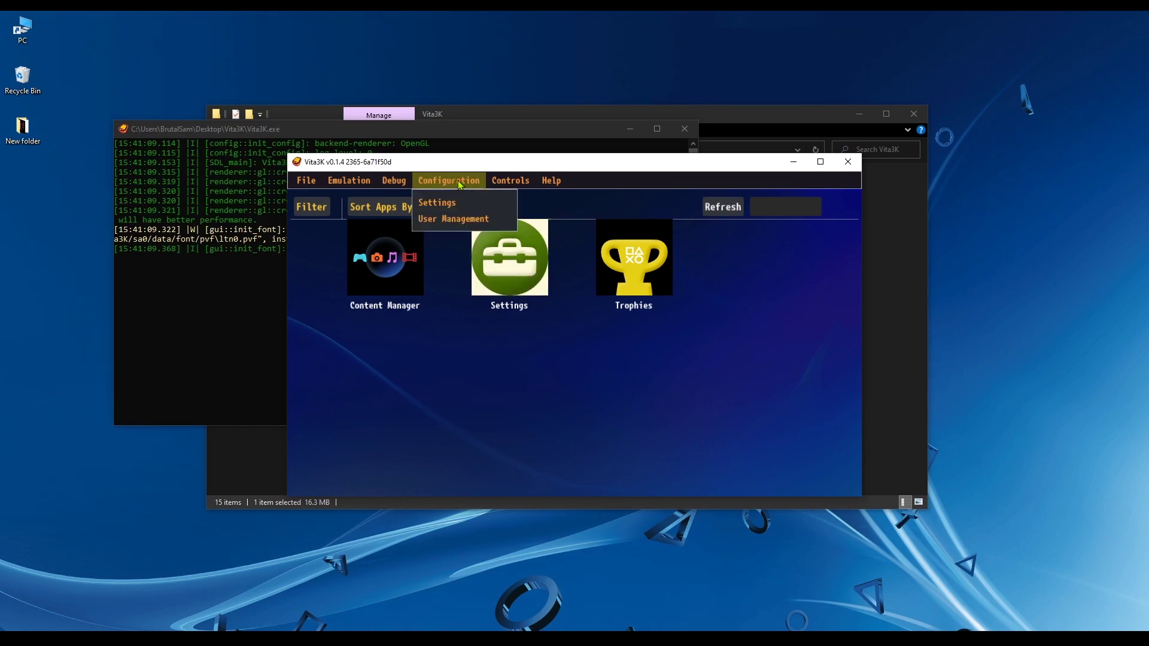
pyautogui.click(447, 201)
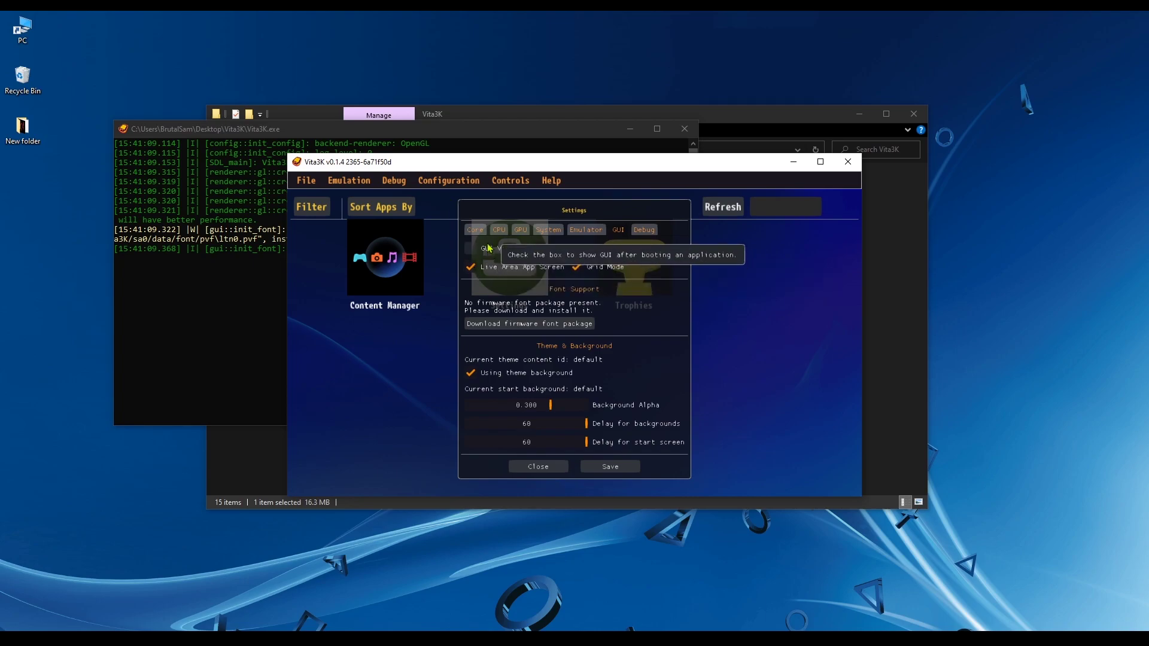
pyautogui.click(476, 230)
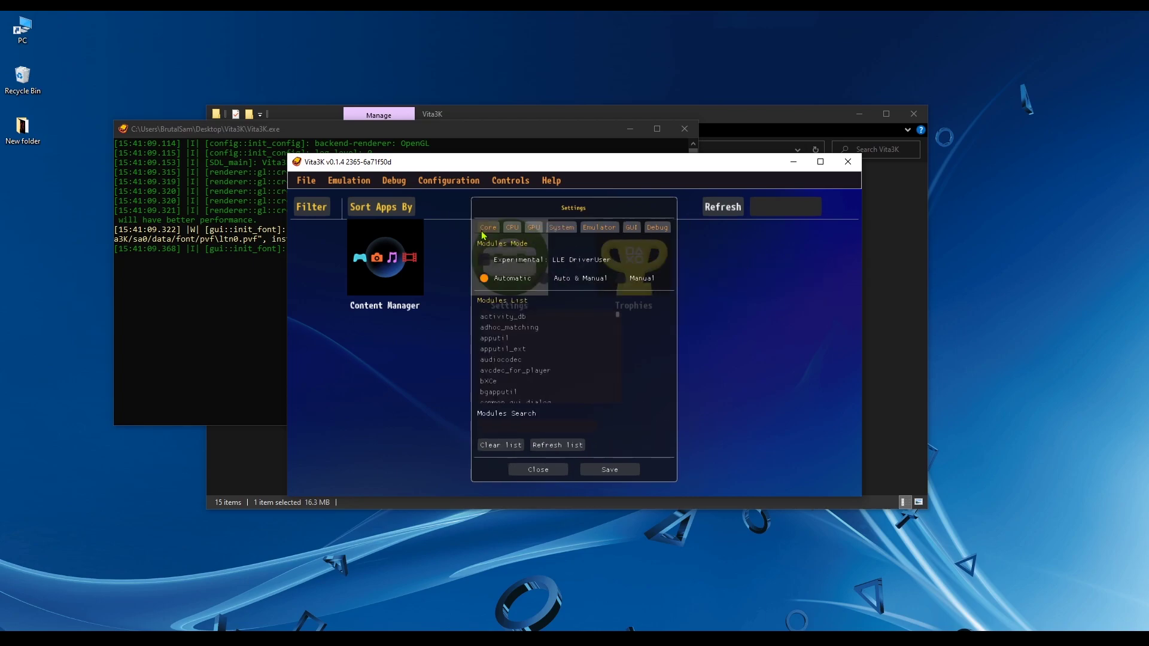
pyautogui.click(570, 283)
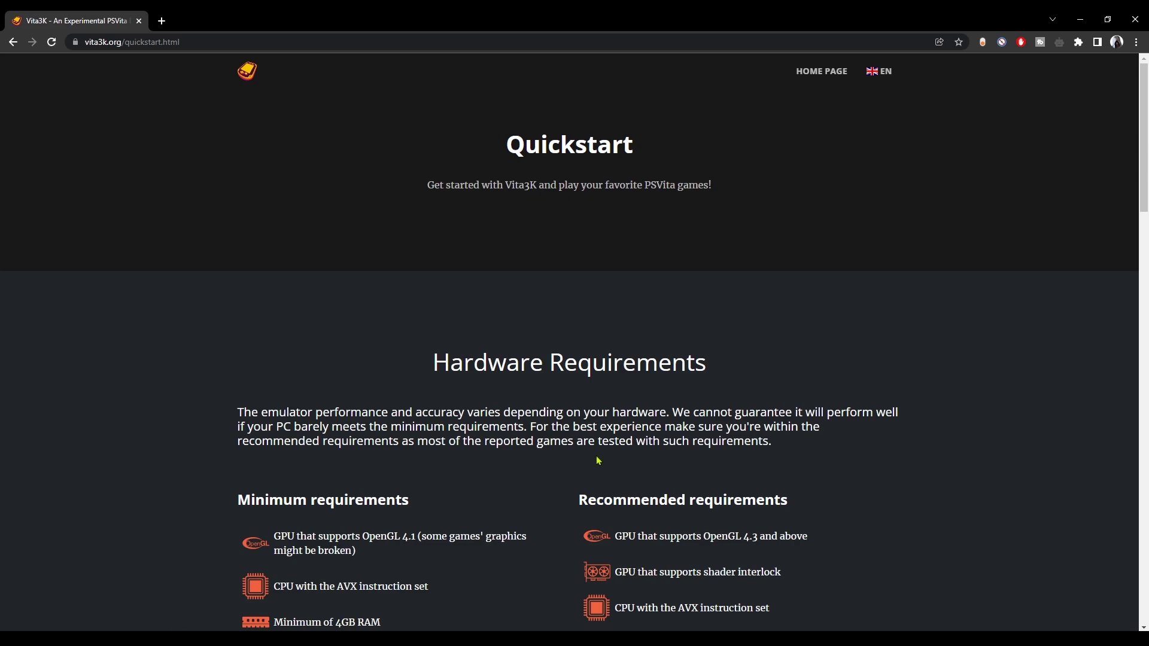
# Check the Managing Modules section of the Vita3K quickstart page in the browser for the recommended modules, and return to the emulator
pyautogui.scroll(-10, 586, 465)
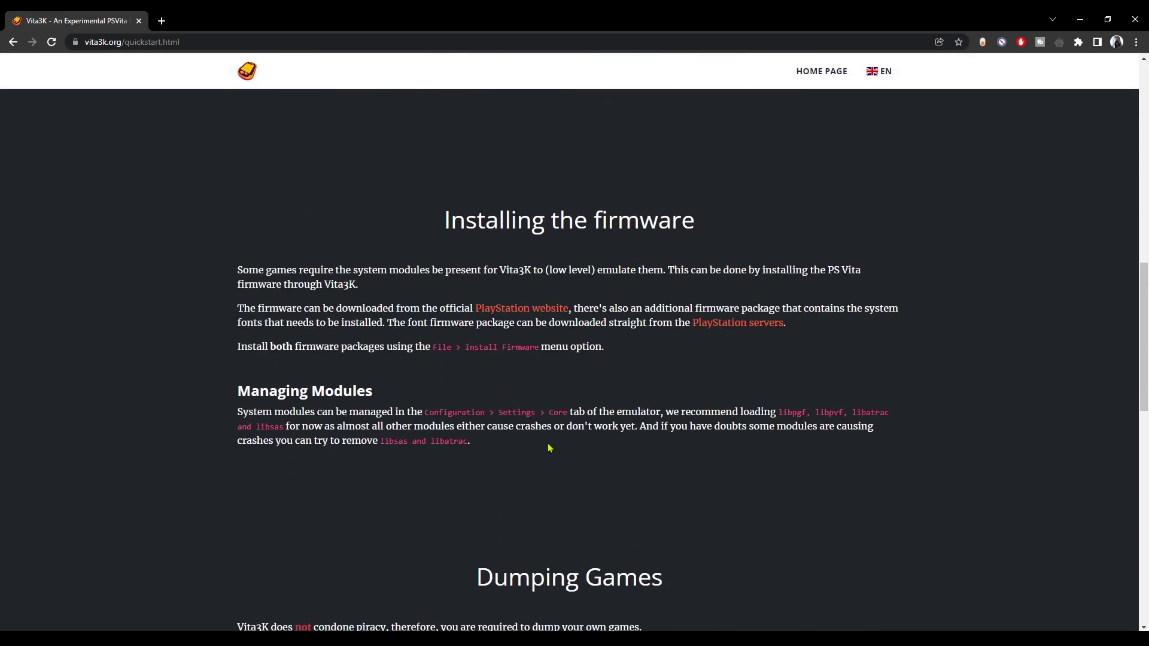
pyautogui.moveTo(785, 421); pyautogui.dragTo(854, 422)
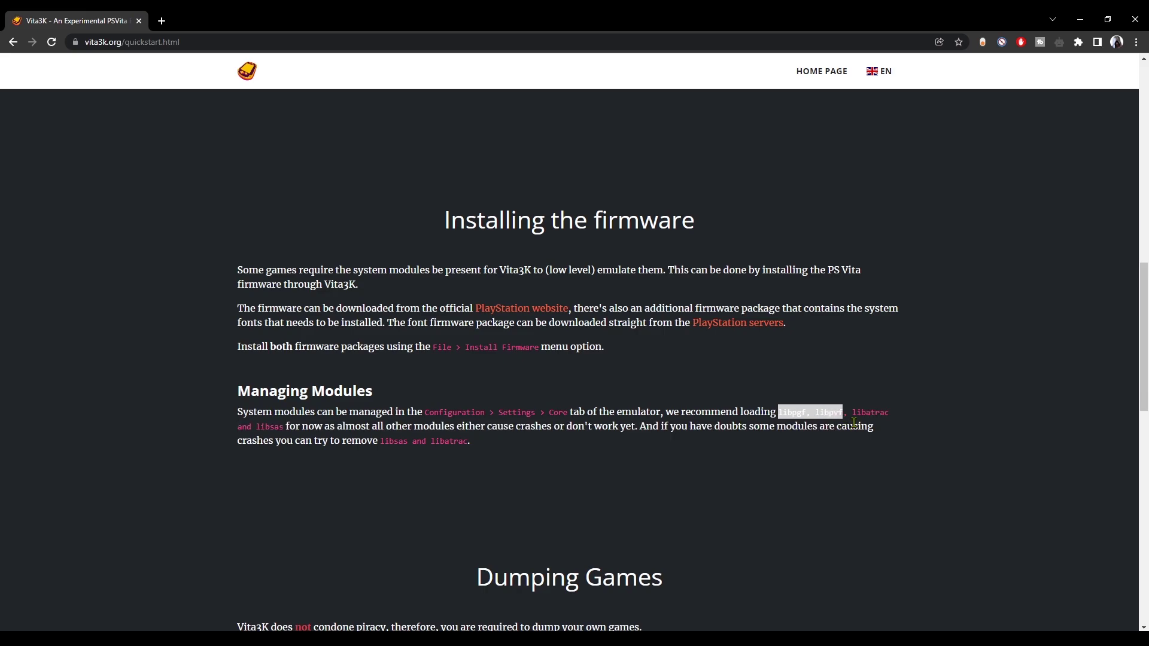
pyautogui.click(793, 417)
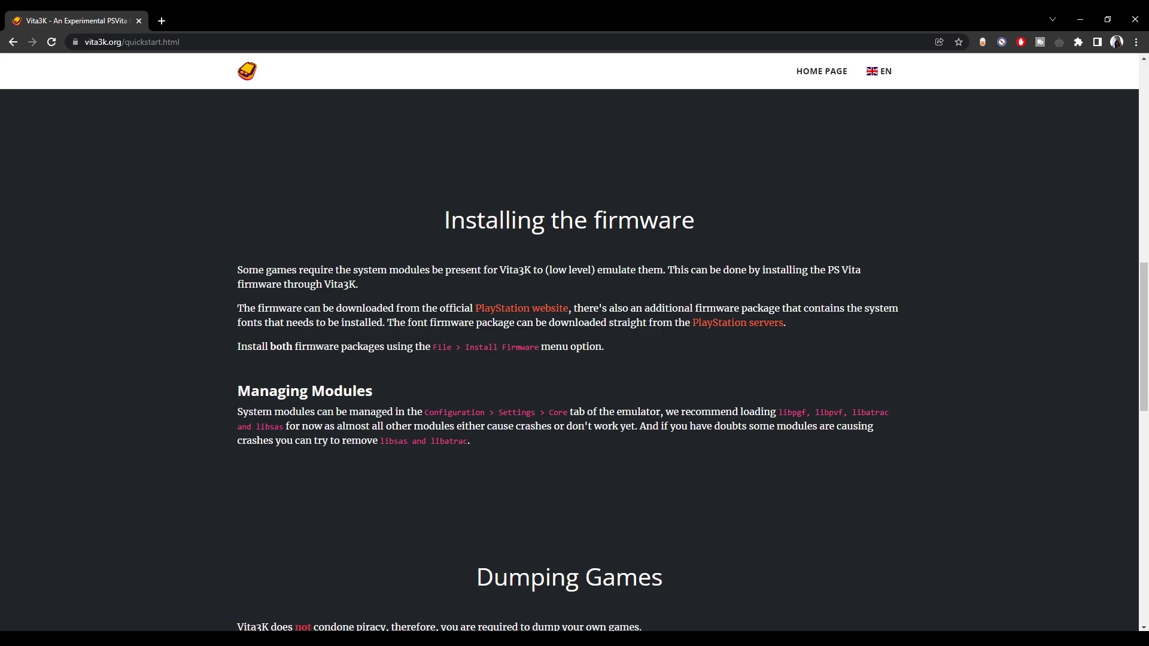
pyautogui.click(290, 610)
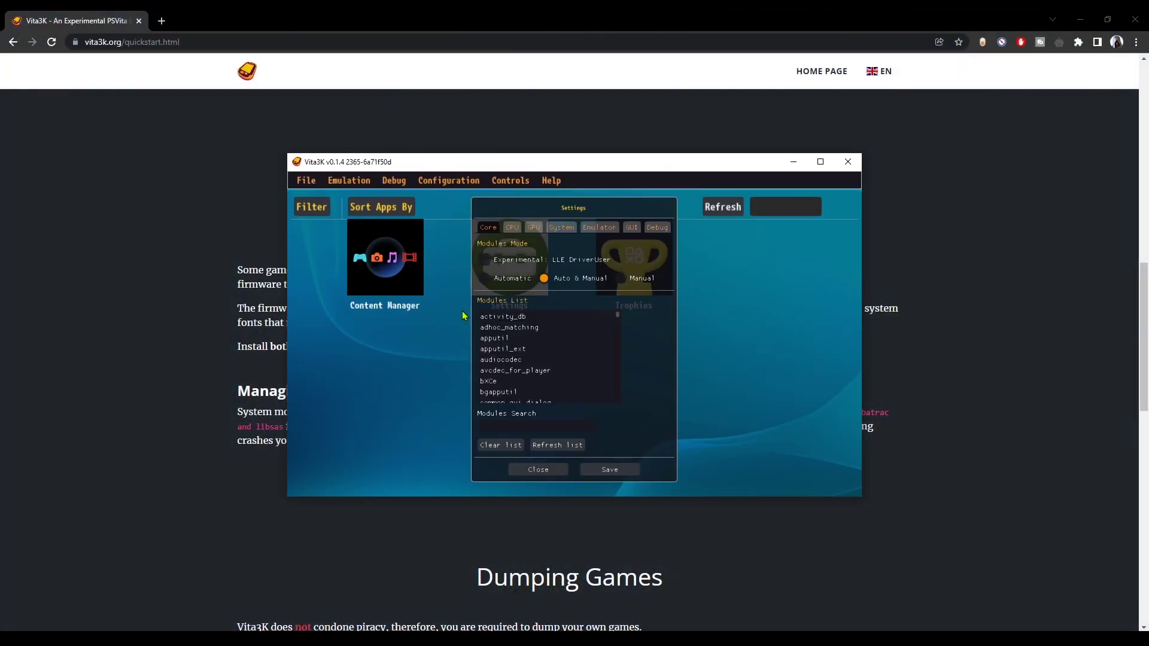
# Select the libpgf and libpvf modules in the modules list, save and close the settings, and close the browser
pyautogui.scroll(-5, 548, 376)
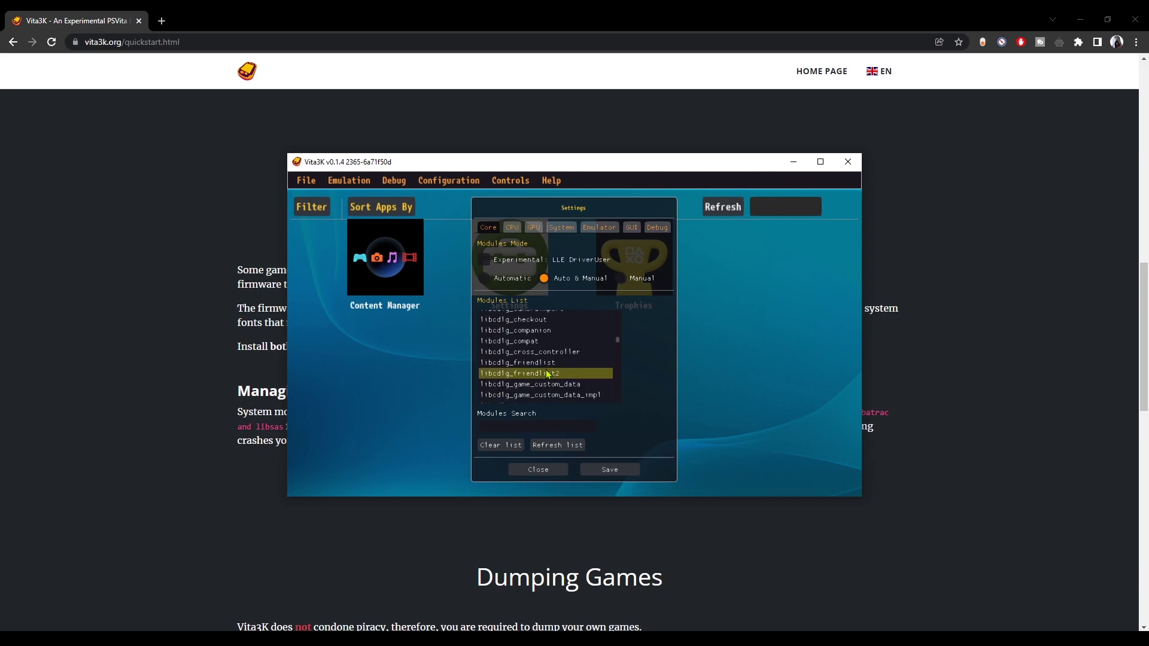
pyautogui.scroll(-5, 539, 364)
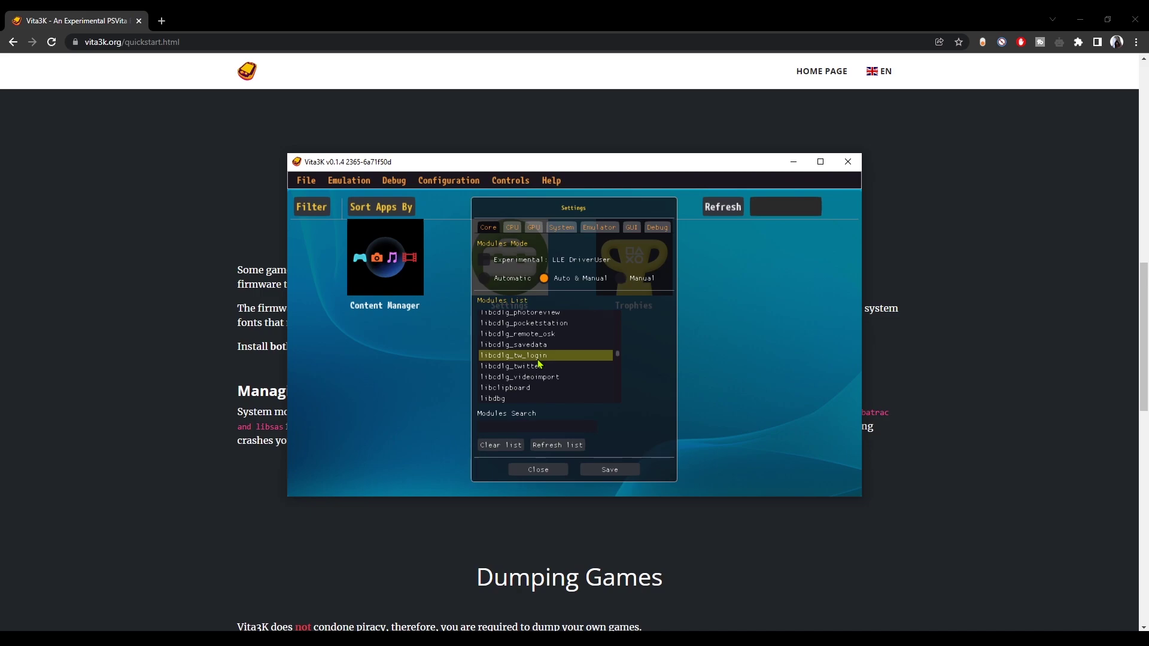
pyautogui.scroll(-2, 539, 363)
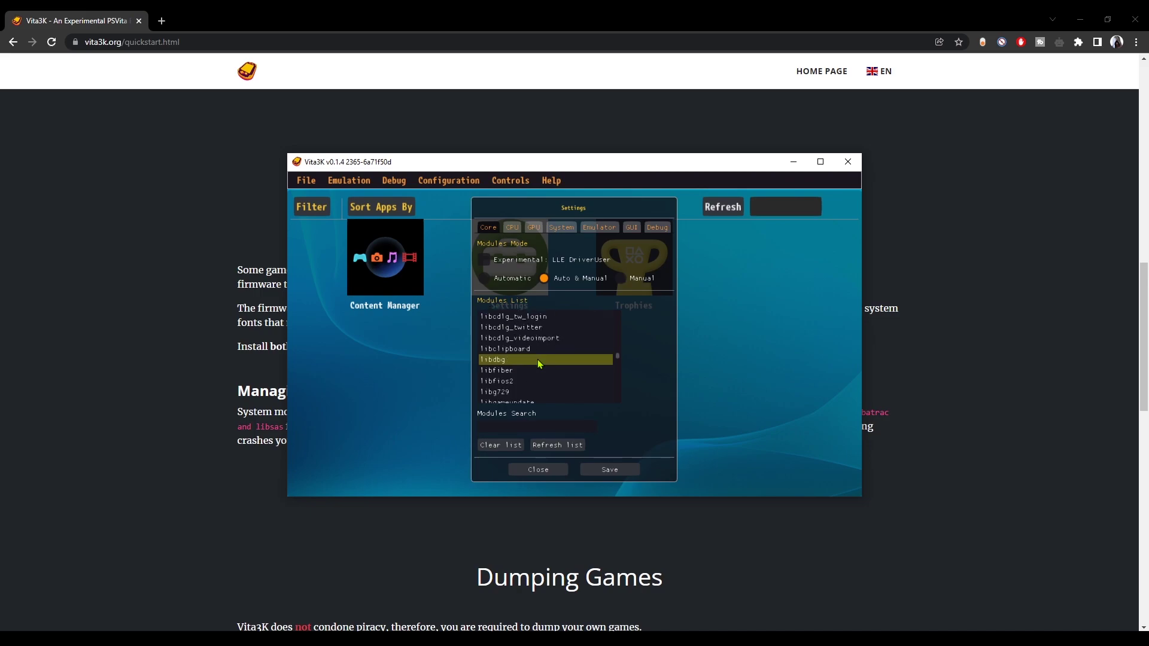
pyautogui.scroll(-5, 536, 365)
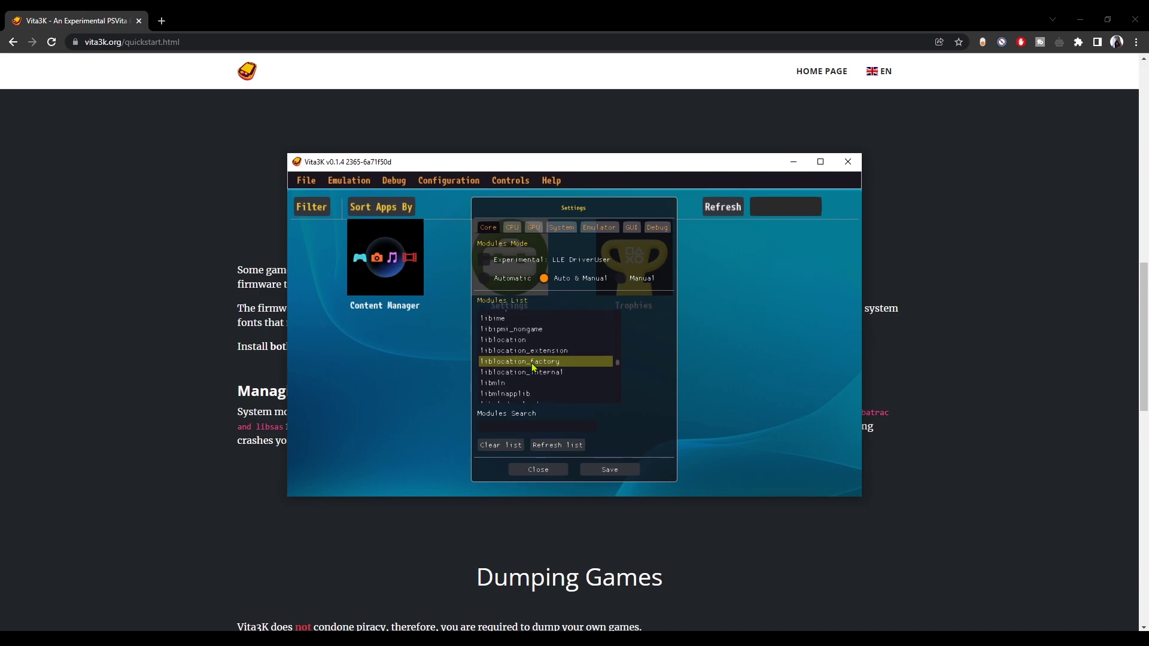
pyautogui.scroll(-2, 534, 366)
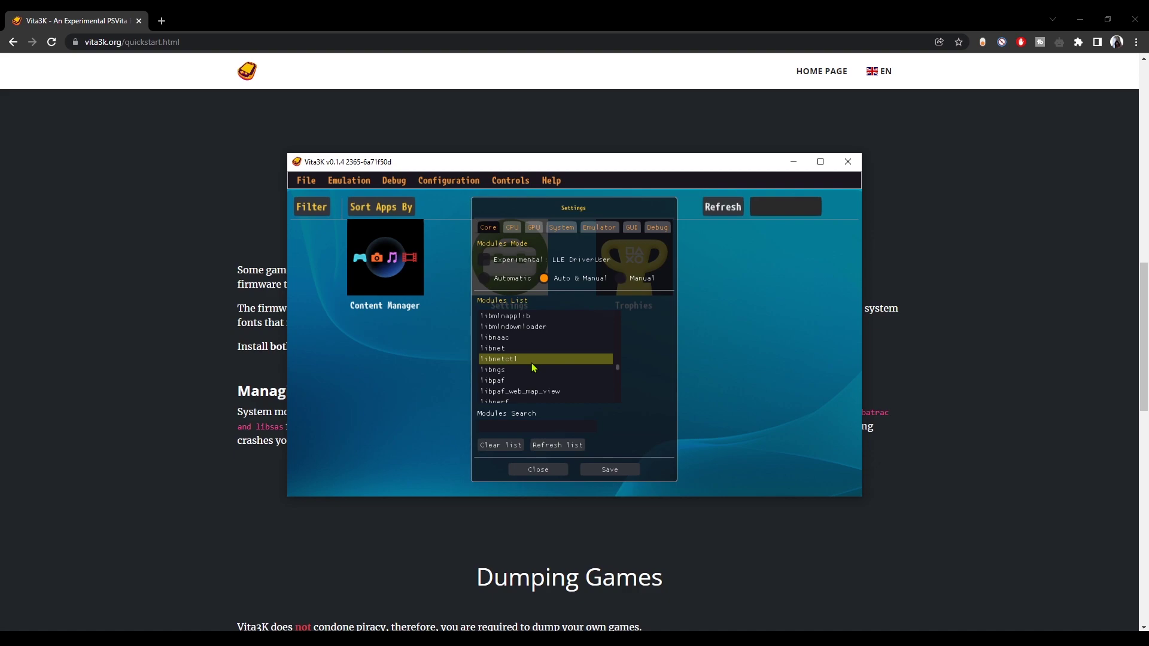
pyautogui.scroll(-2, 534, 367)
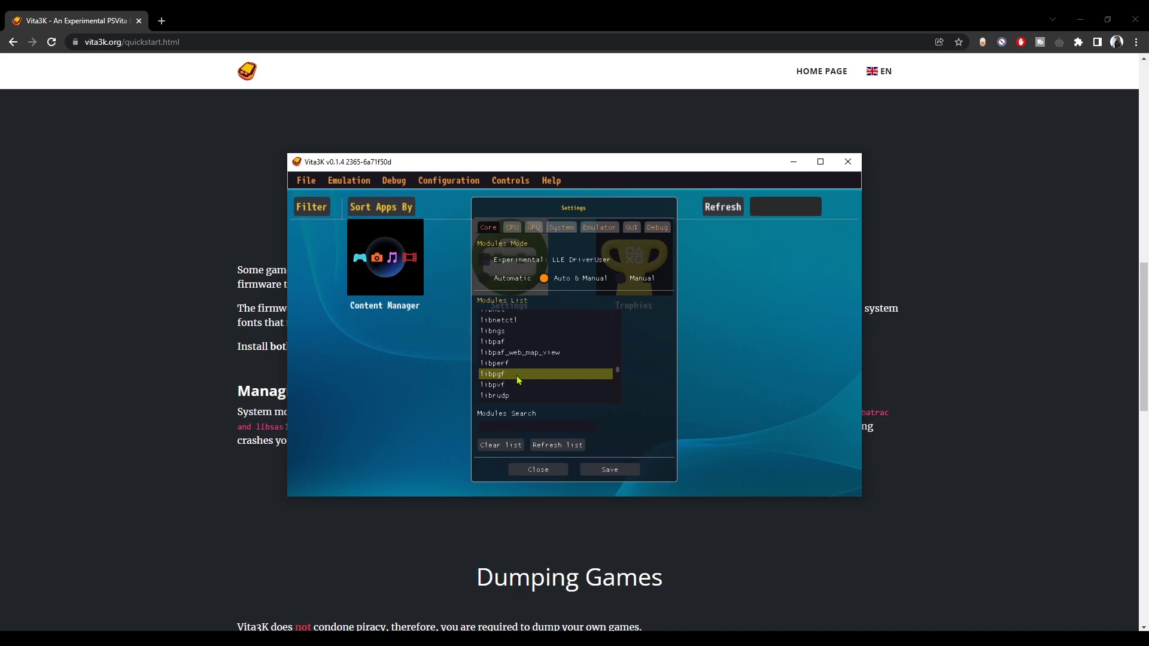
pyautogui.click(512, 377)
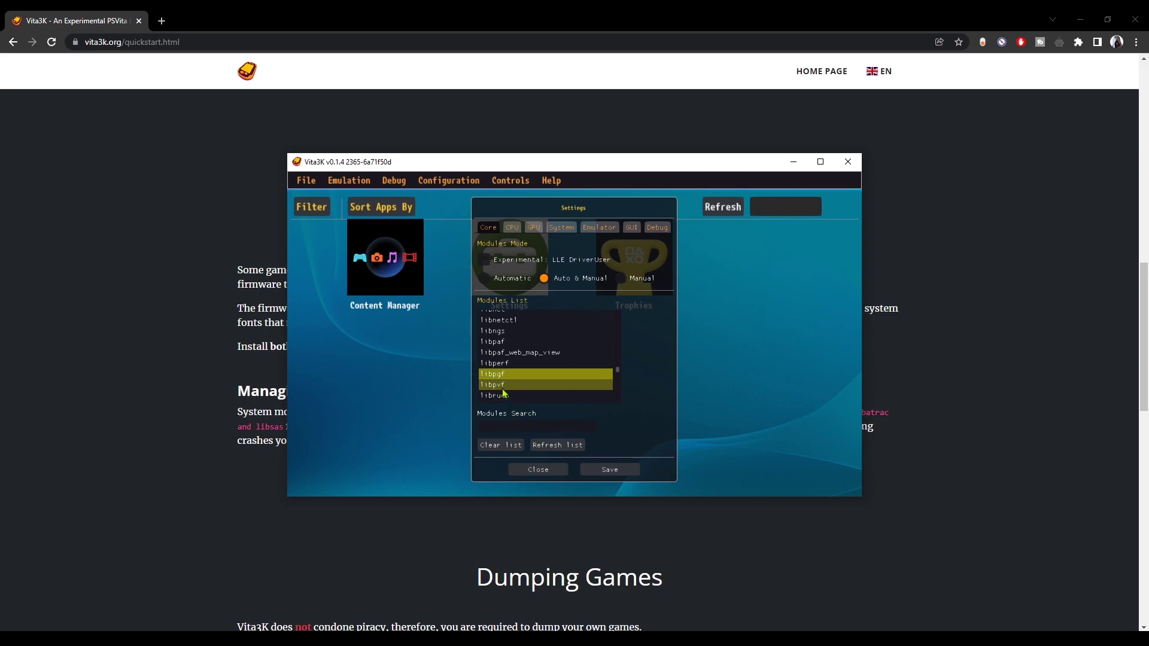
pyautogui.click(545, 383)
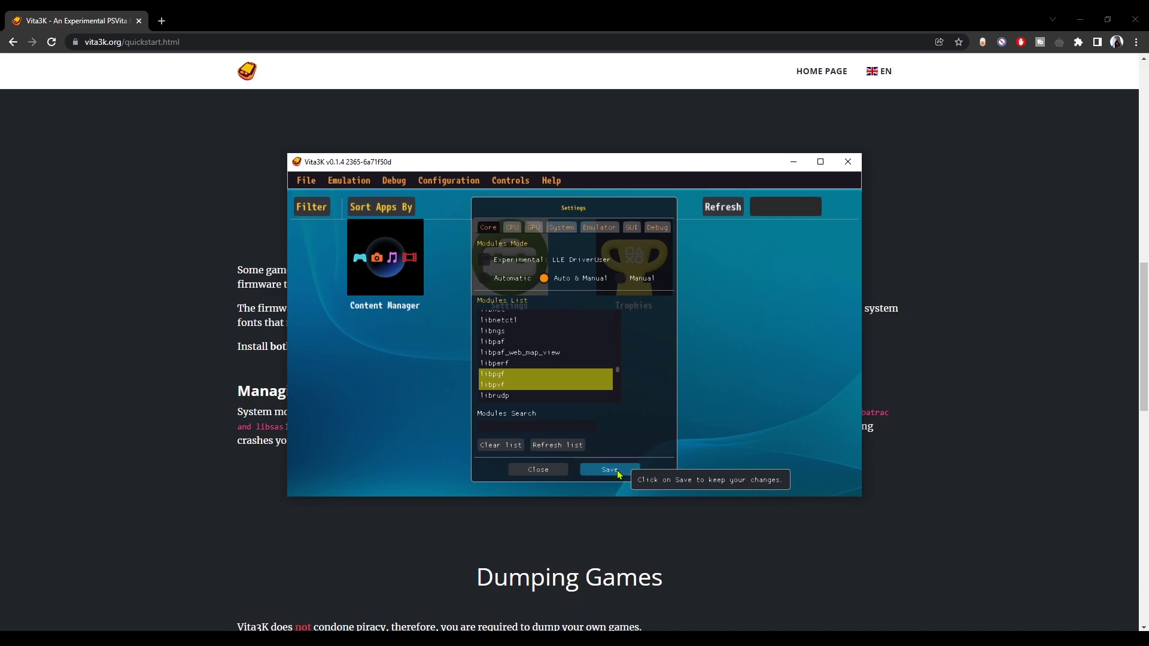
pyautogui.click(538, 470)
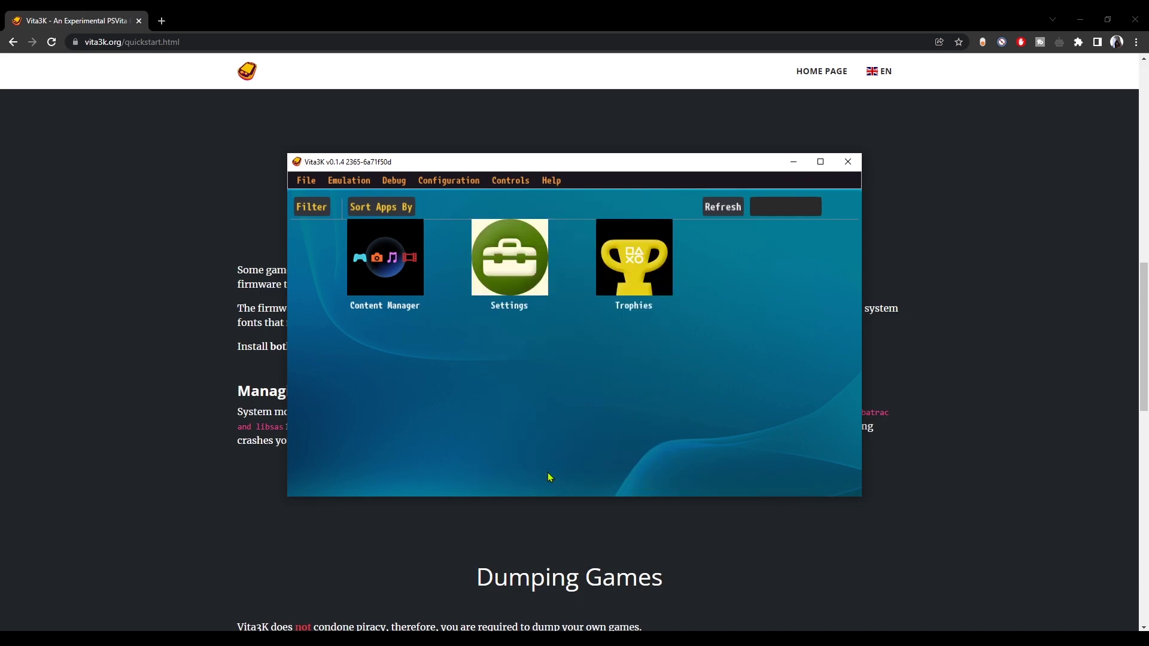
pyautogui.click(1145, 21)
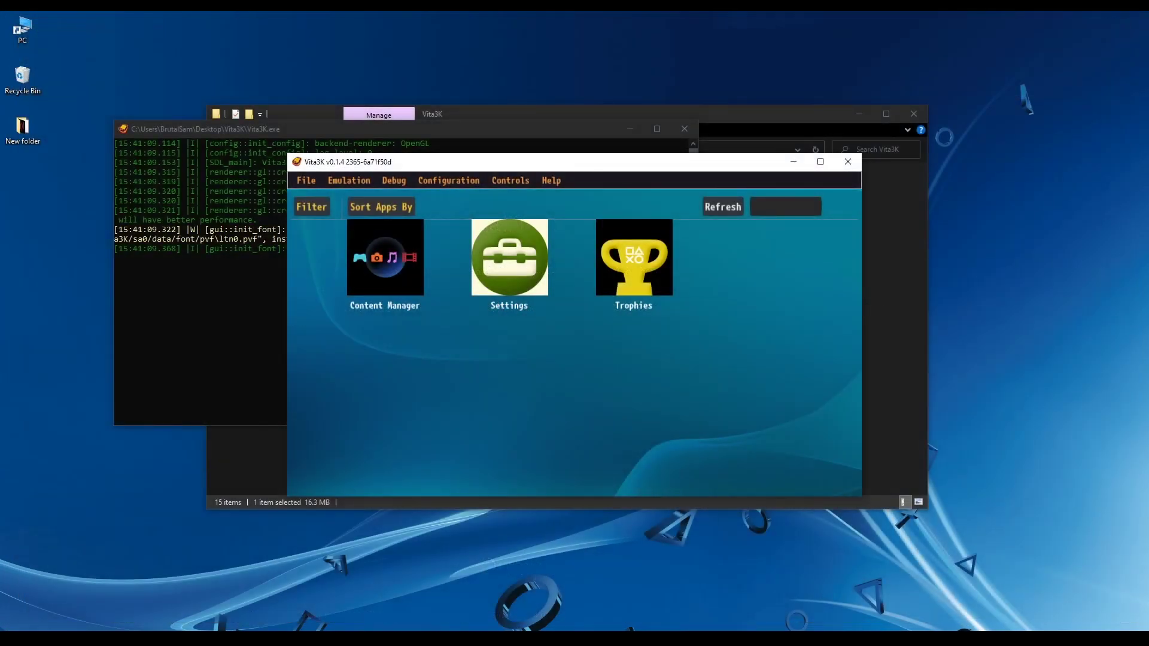
# Choose to install a .zip or .vpk file and select the Asphalt Injection (USA) archive in the Compressed folder under Downloads
pyautogui.click(306, 187)
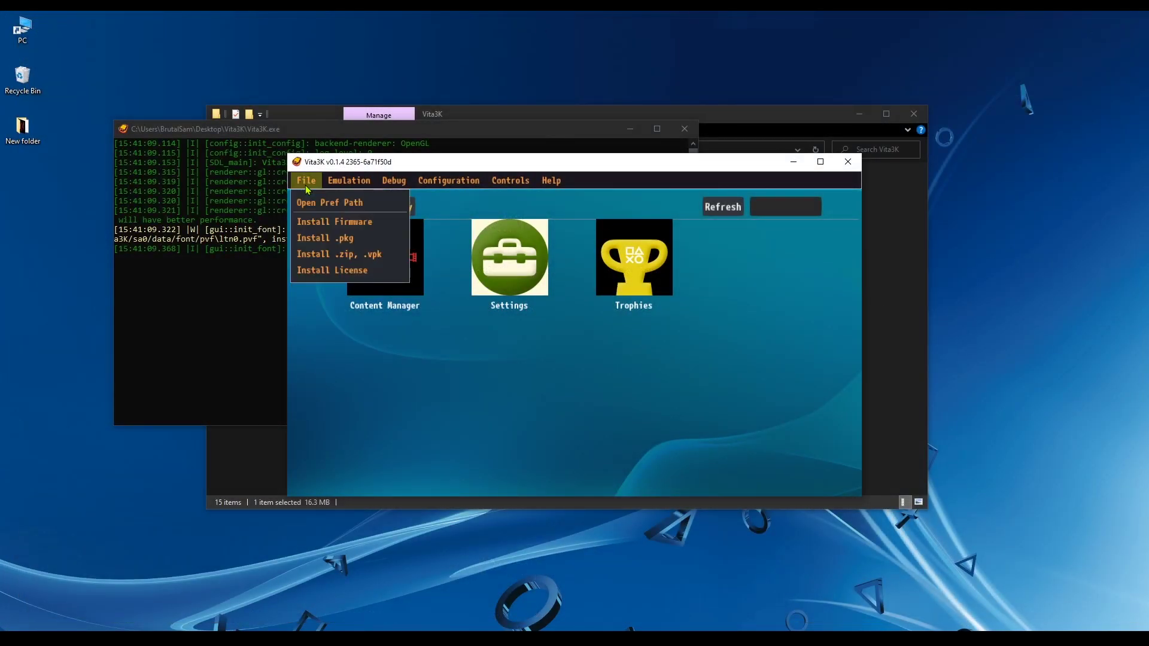
pyautogui.click(352, 258)
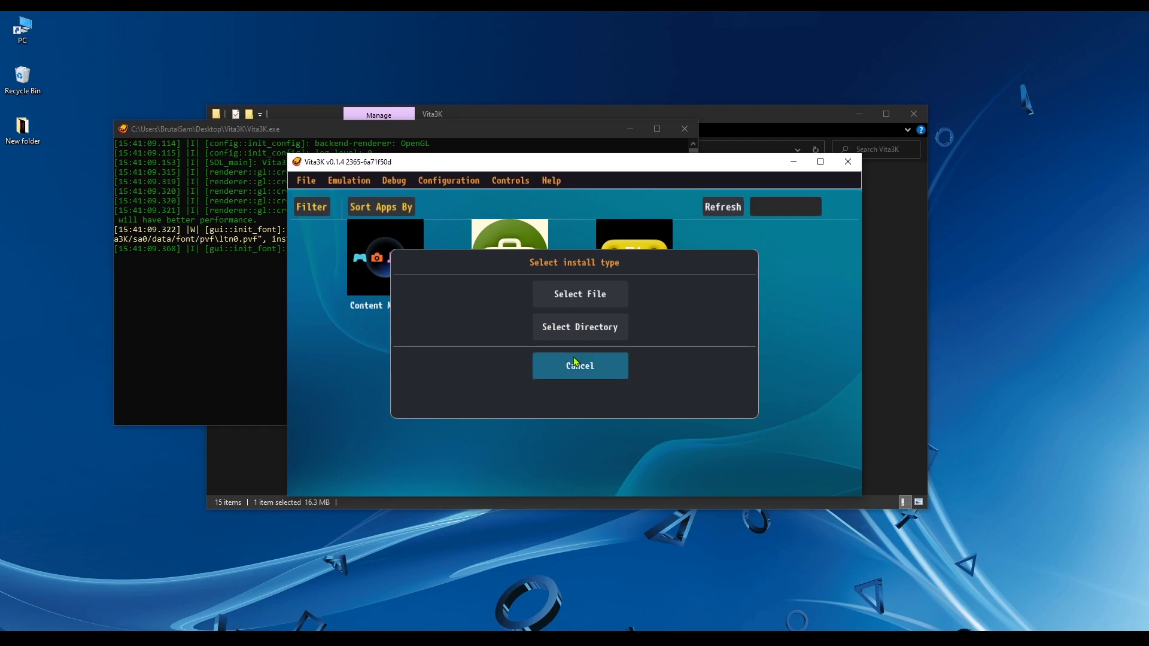
pyautogui.click(600, 297)
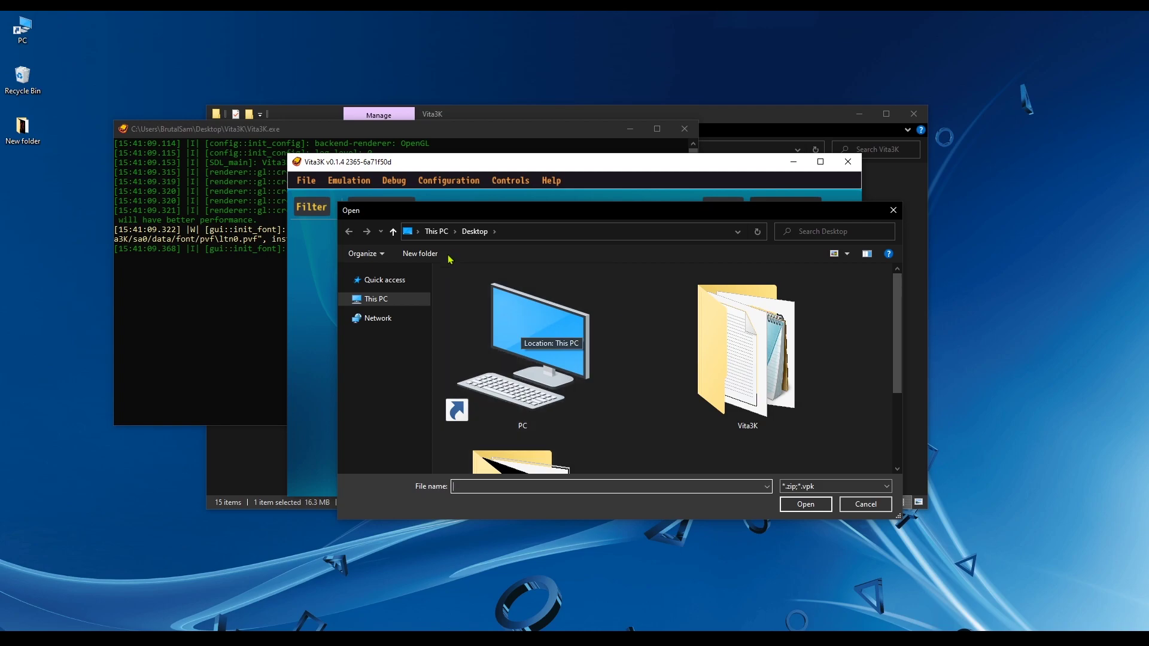
pyautogui.click(436, 232)
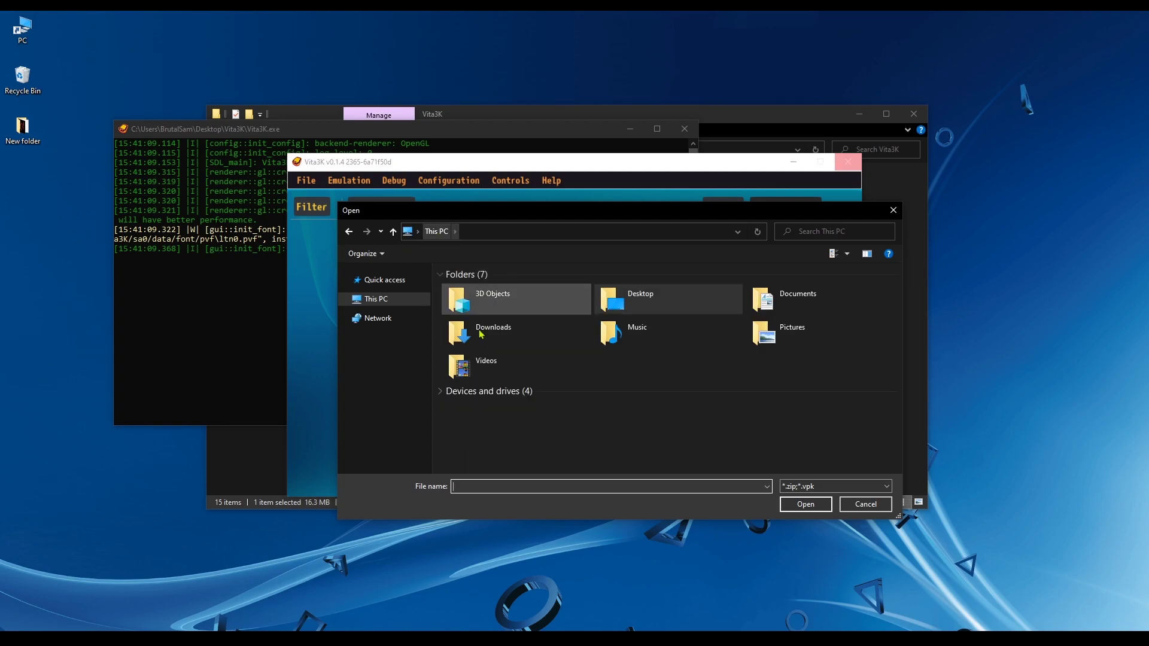
pyautogui.doubleClick(516, 340)
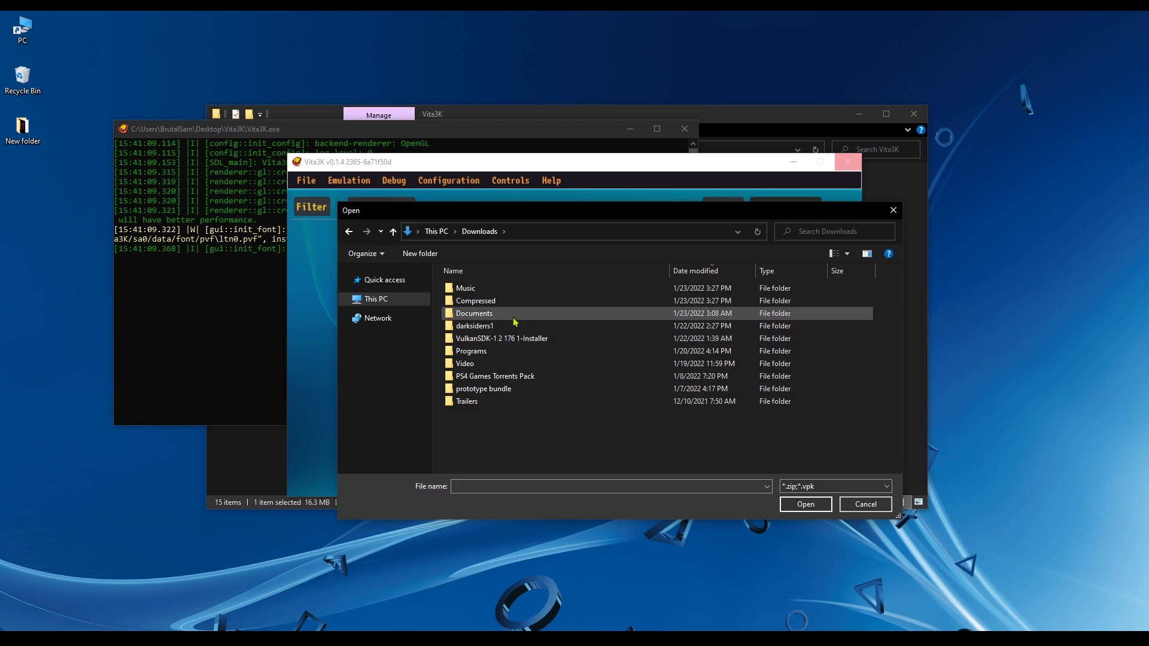
pyautogui.doubleClick(502, 302)
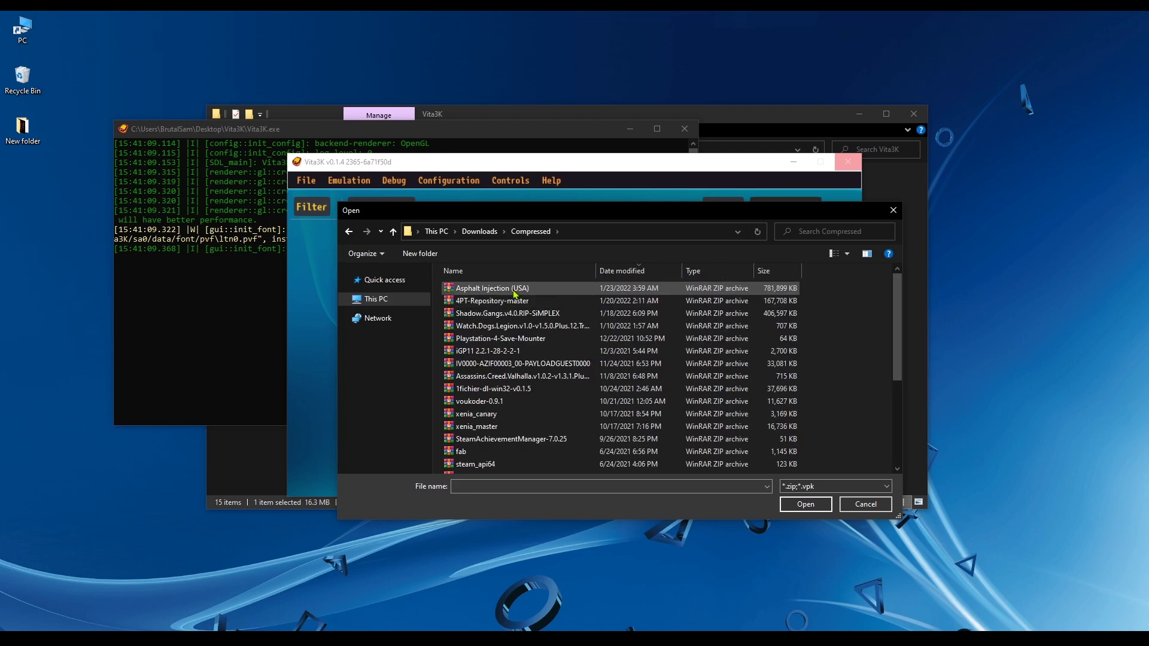
pyautogui.click(519, 294)
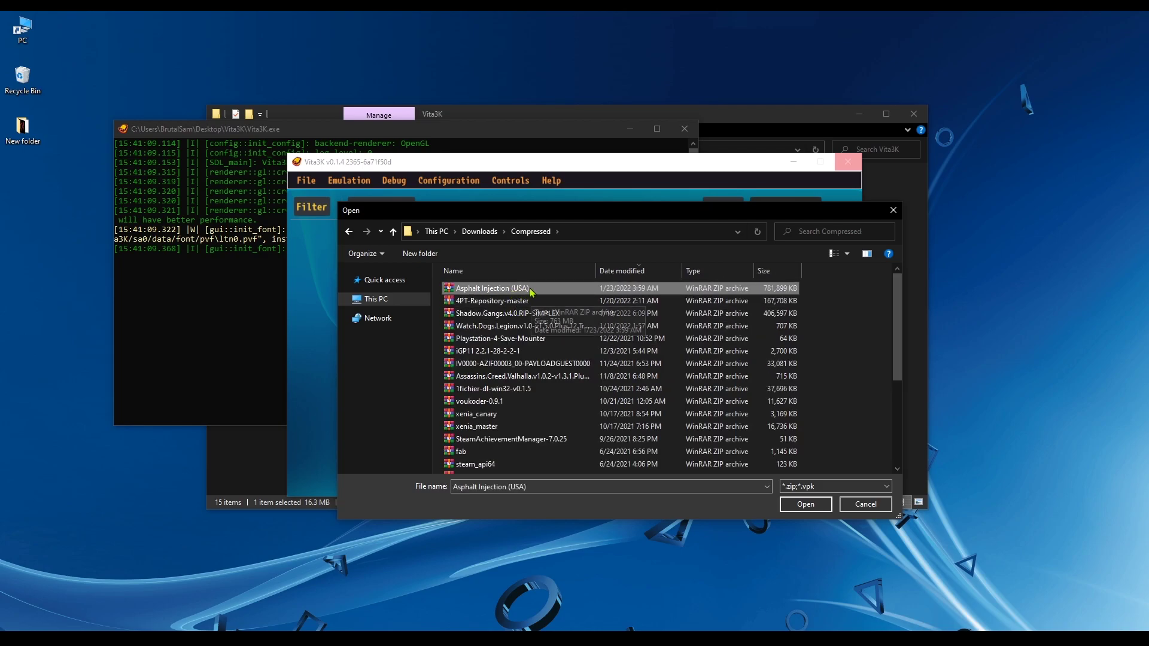
# Check the file type in the Asphalt Injection (USA) archive's properties, and install the game without deleting the archive
pyautogui.rightClick(531, 290)
pyautogui.click(551, 534)
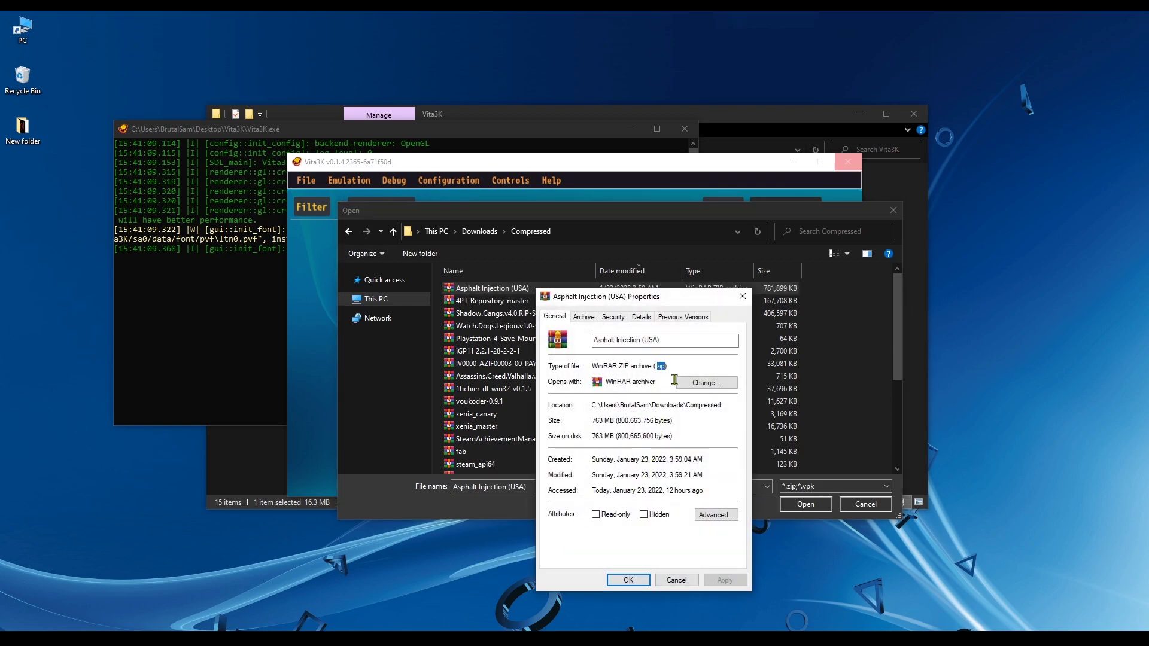
pyautogui.click(621, 578)
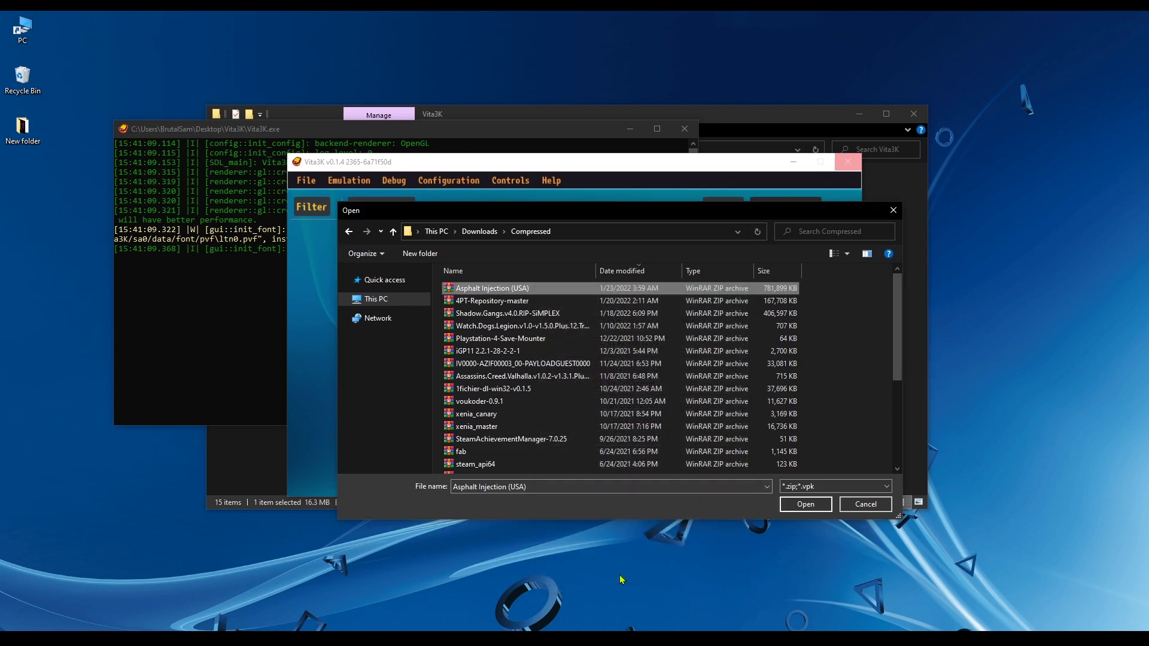
pyautogui.click(802, 506)
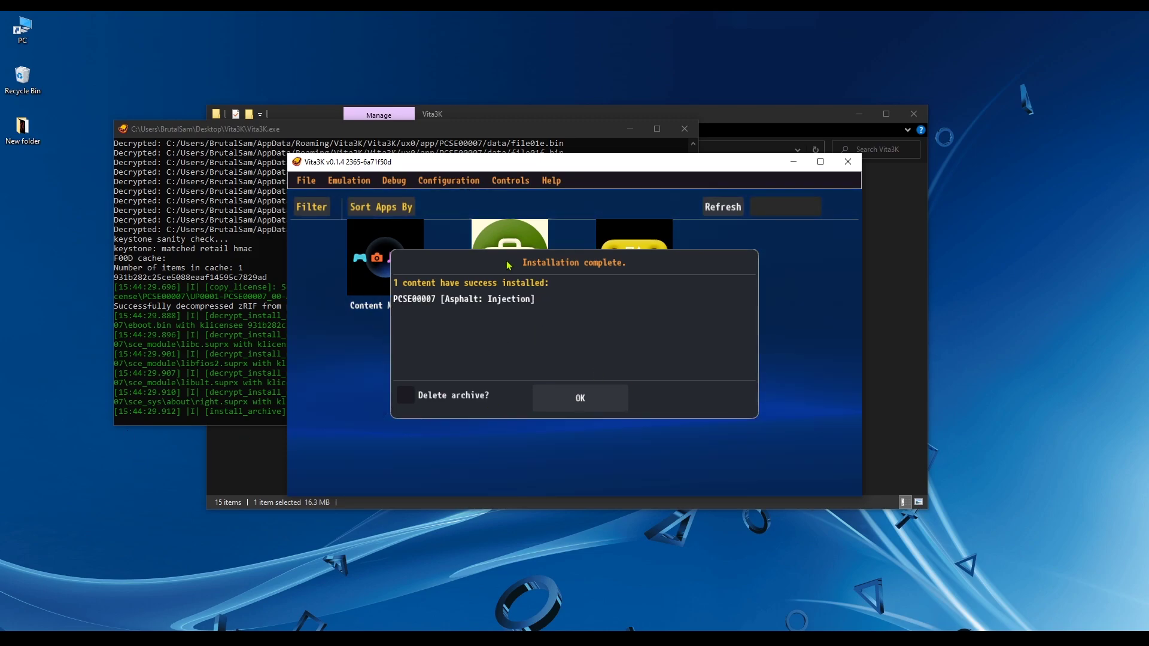
pyautogui.click(580, 408)
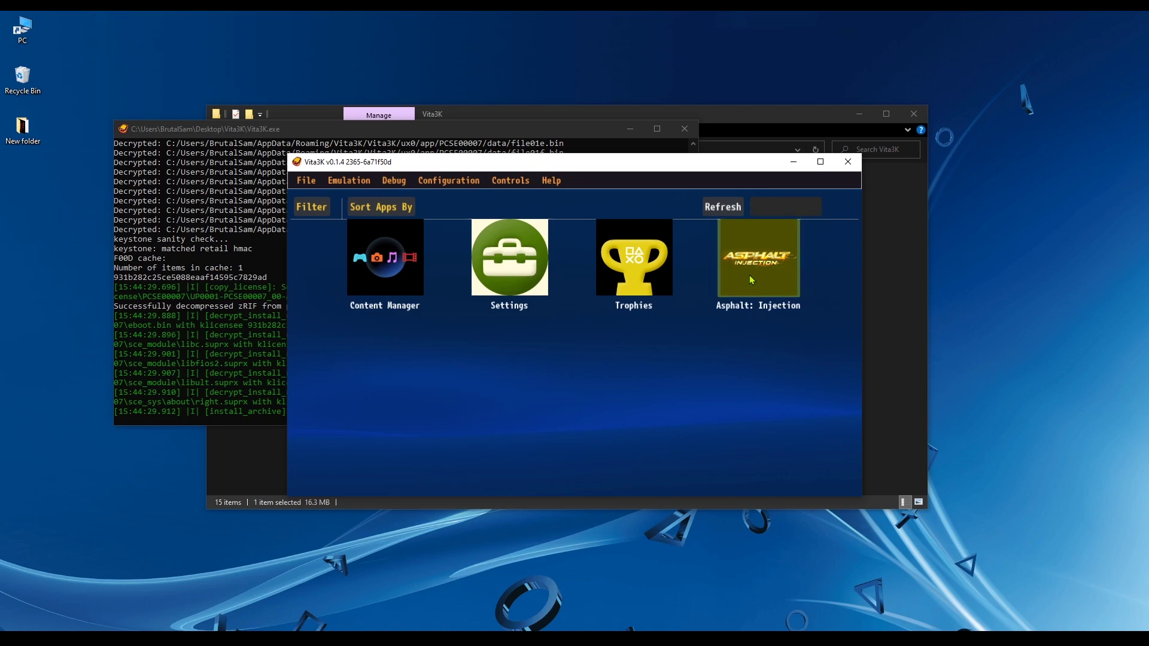
# Check which controllers the emulator detects, and close the Controllers window
pyautogui.click(507, 186)
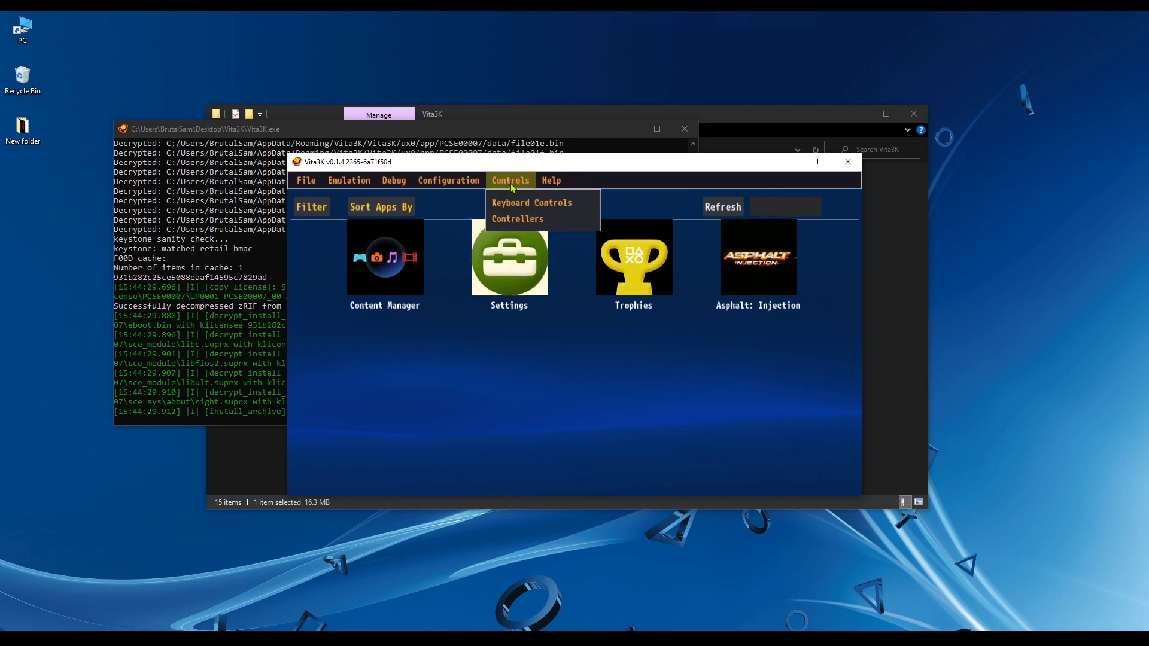
pyautogui.click(549, 220)
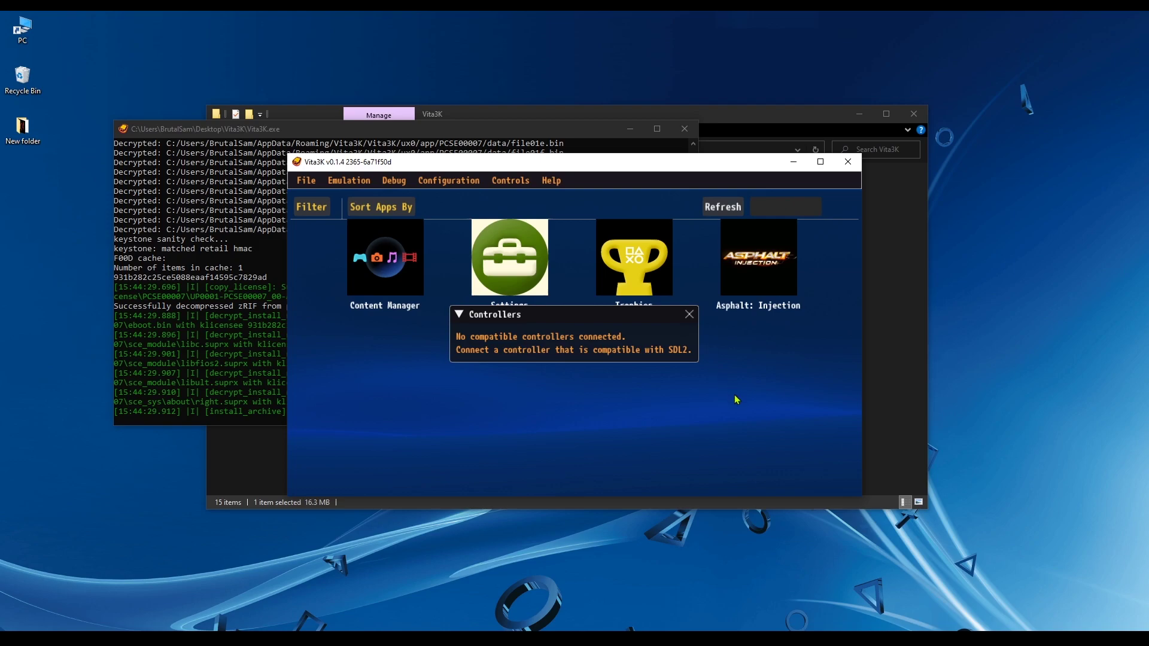
pyautogui.click(689, 315)
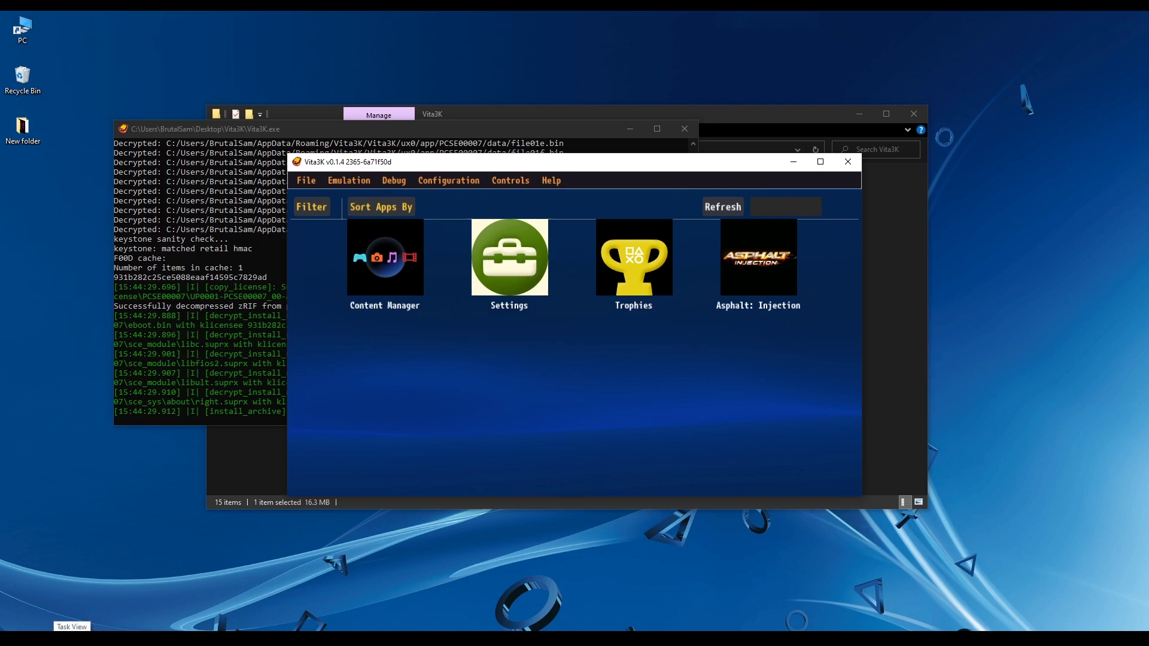
# Search Windows for ds4, launch DS4Windows, and minimize its window
pyautogui.click(72, 627)
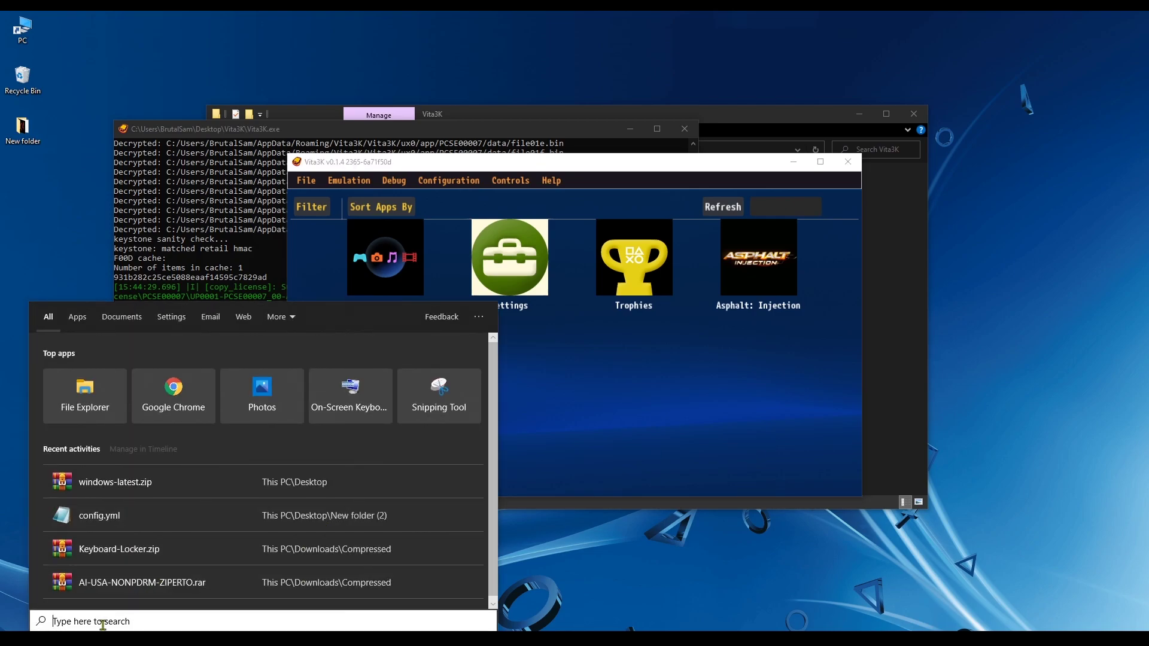
pyautogui.write('ds4')
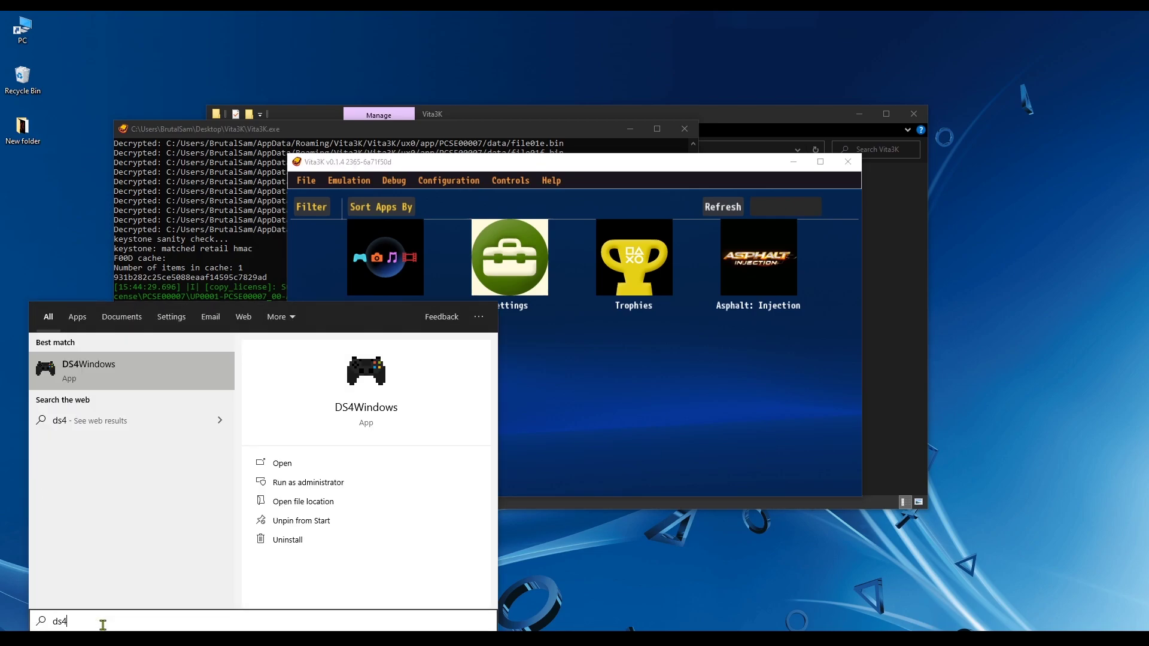
pyautogui.click(134, 371)
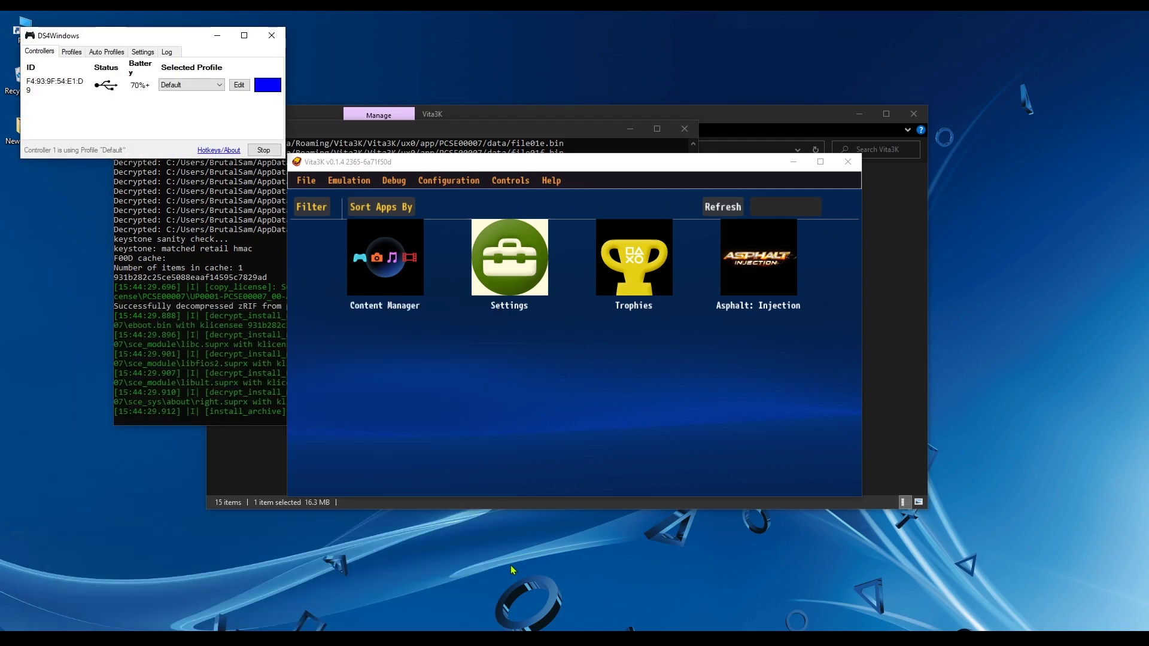
pyautogui.click(217, 36)
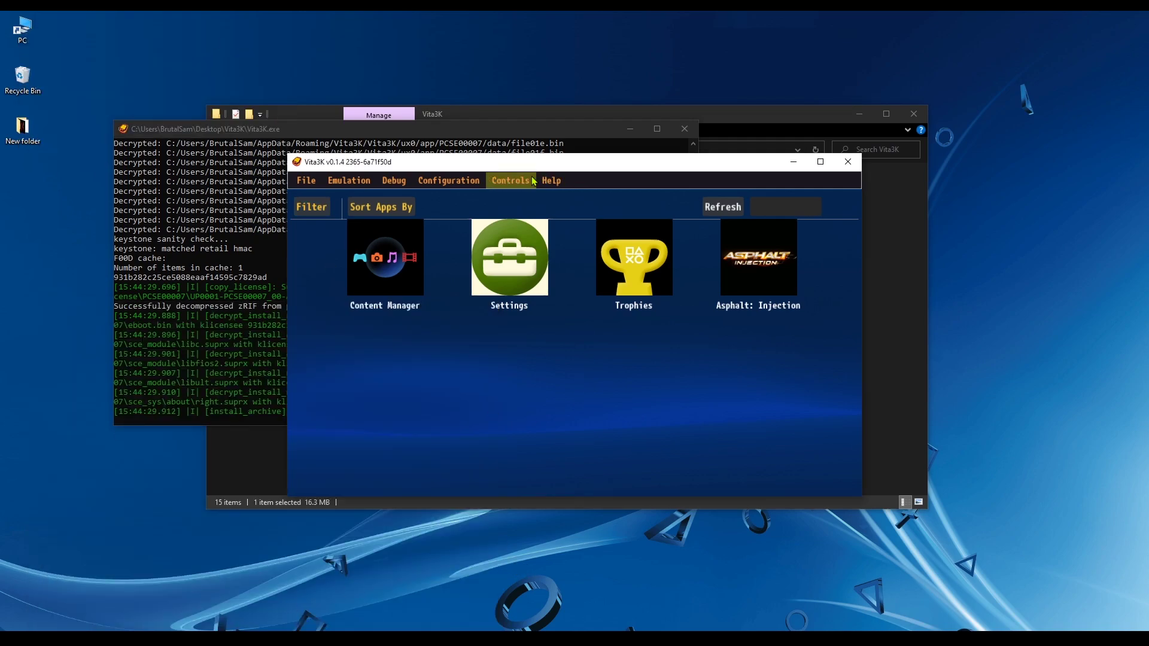
# Recheck the emulator's list of connected controllers with DS4Windows running, and close the list
pyautogui.click(511, 180)
pyautogui.click(512, 219)
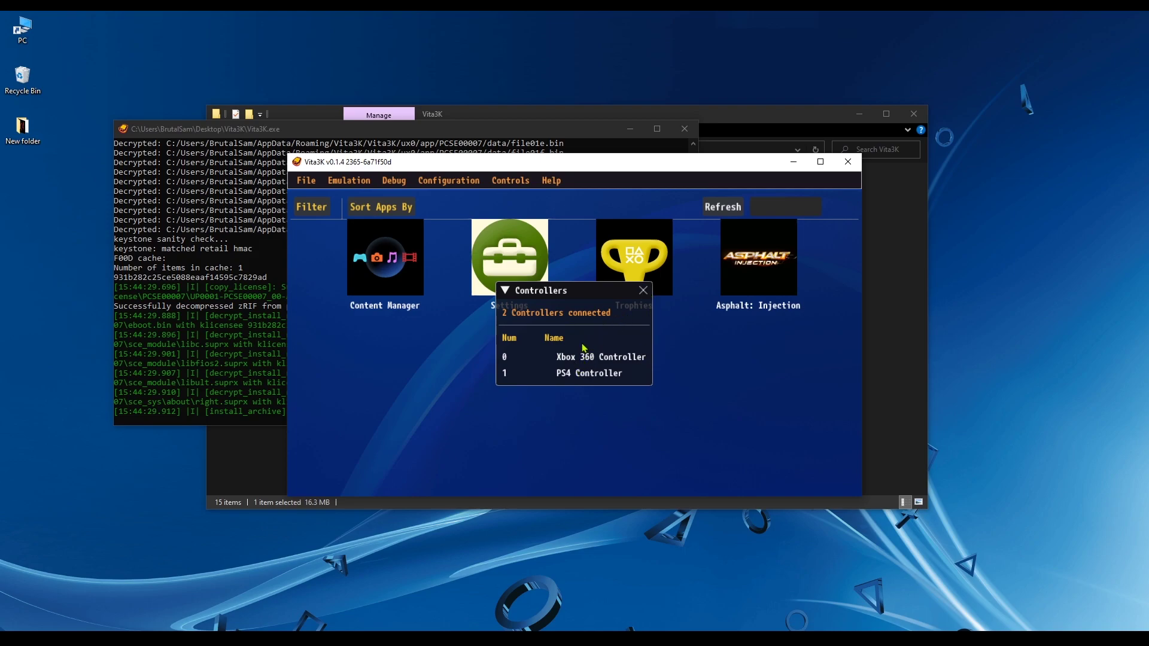
pyautogui.click(644, 290)
# Launch Asphalt: Injection and choose a Free Race in Los Angeles of the Normal Race type
pyautogui.click(763, 269)
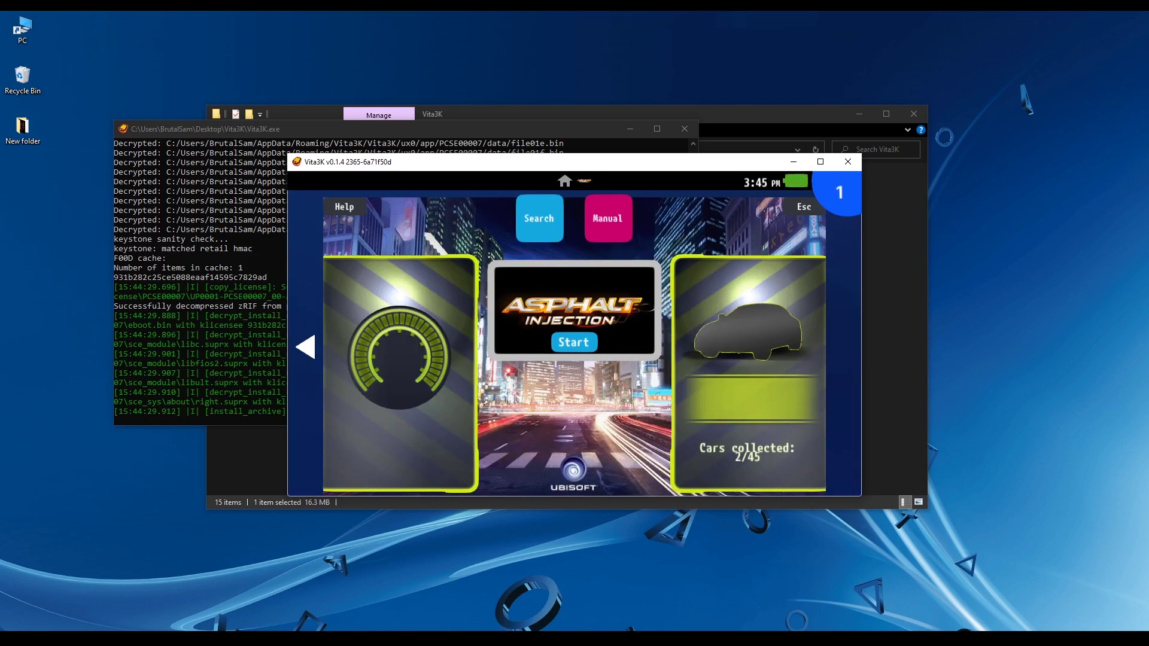
pyautogui.click(564, 347)
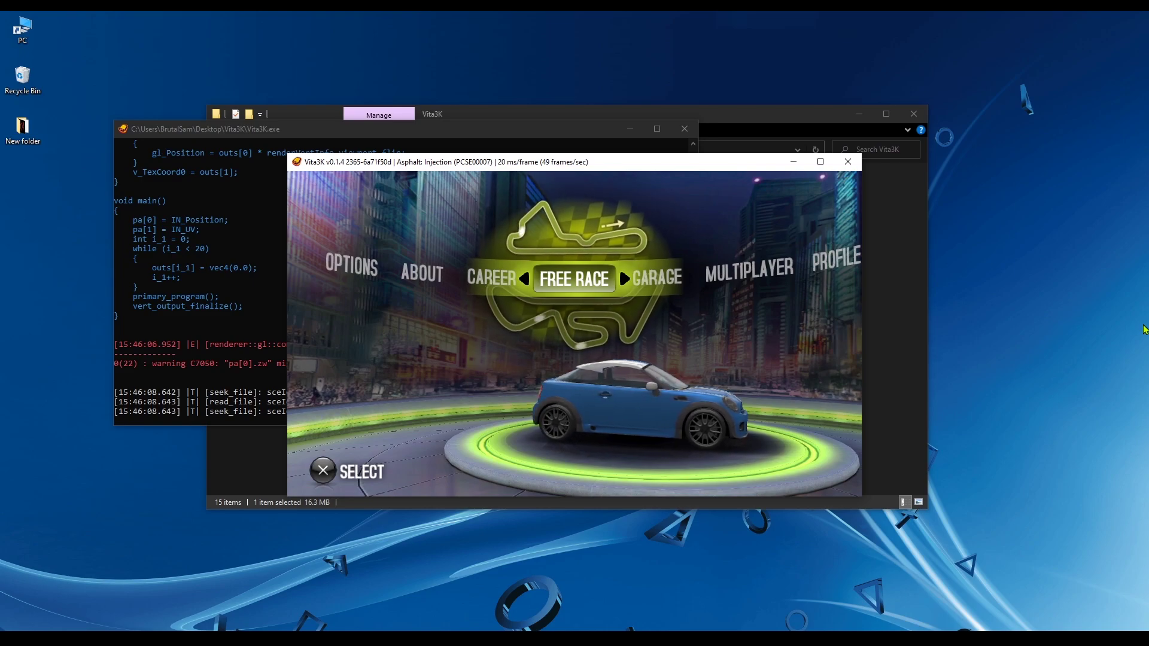
pyautogui.press('x')
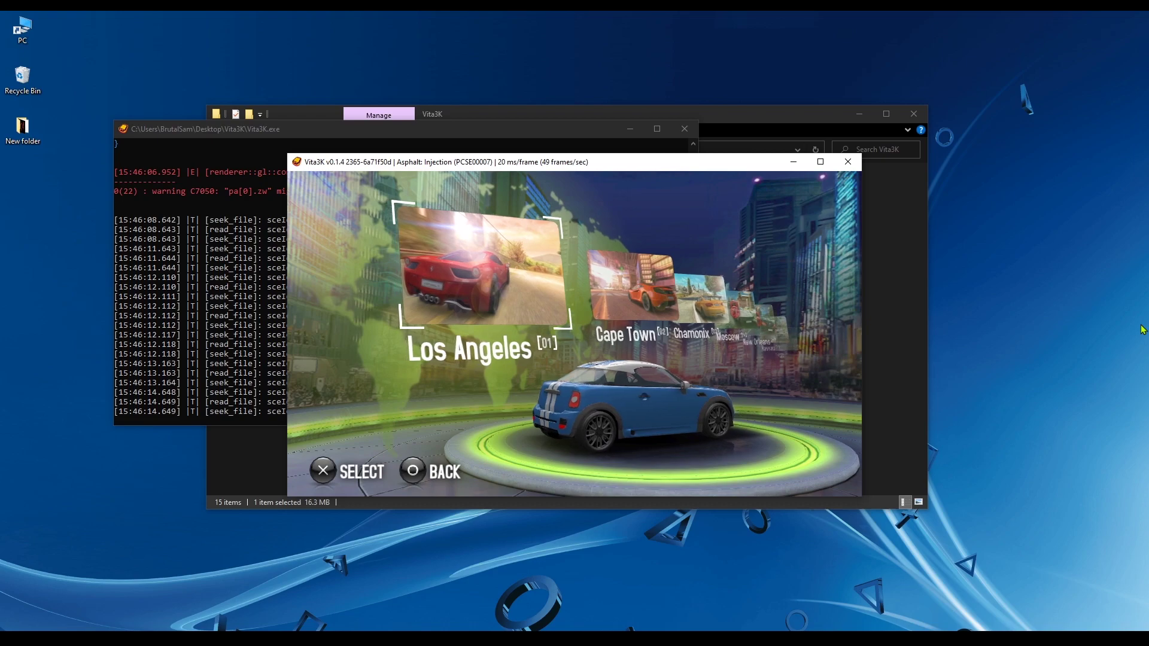
pyautogui.press('x')
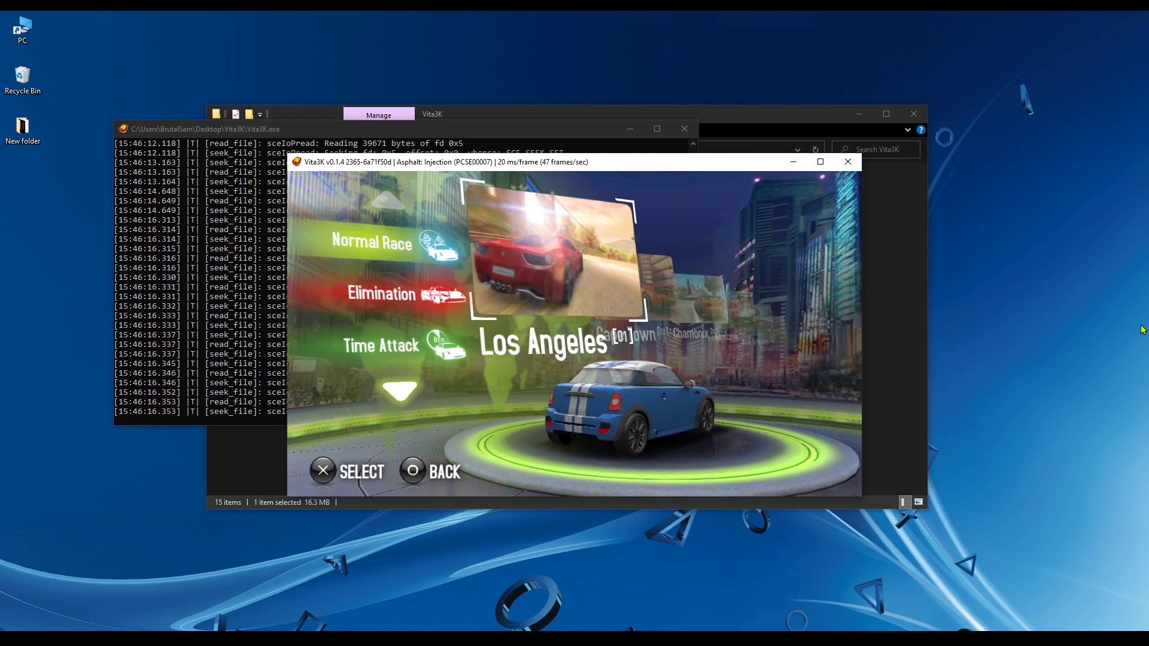
pyautogui.press('x')
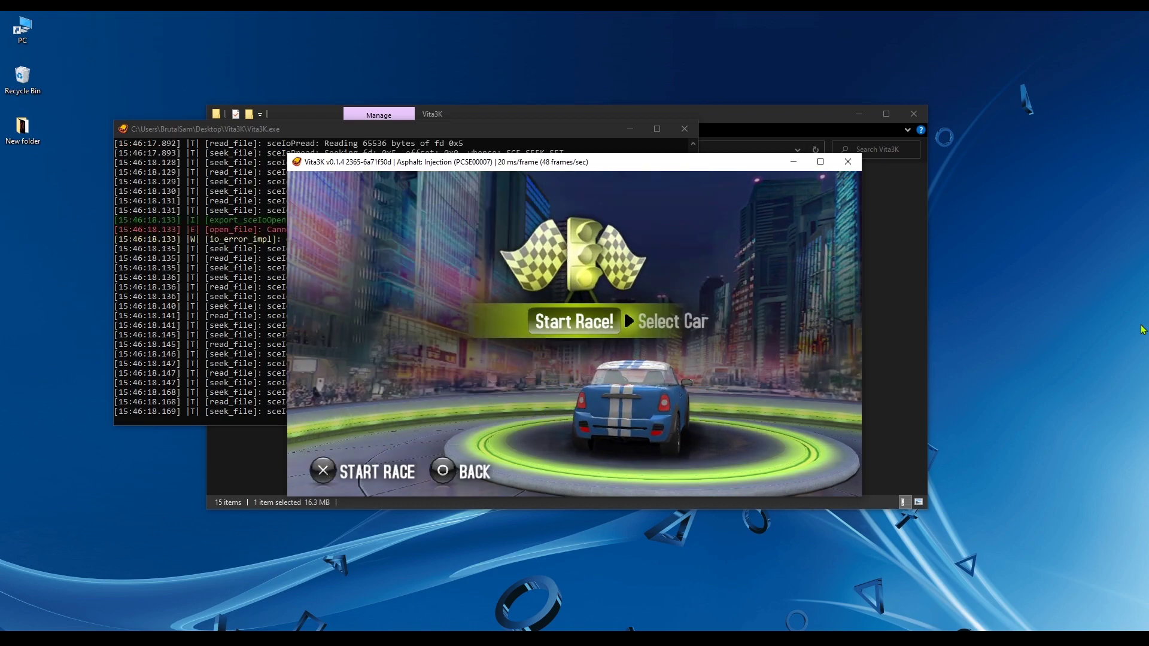
# Open the car selection for the race and pick the Tesla Roadster
pyautogui.press('Right')
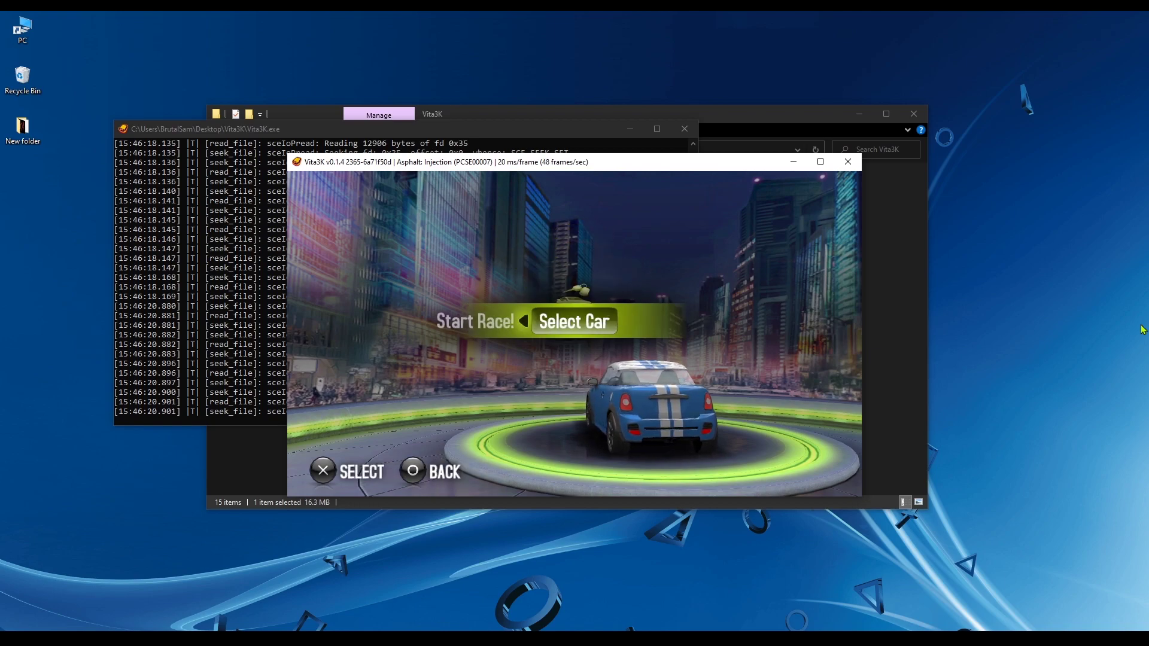
pyautogui.press('x')
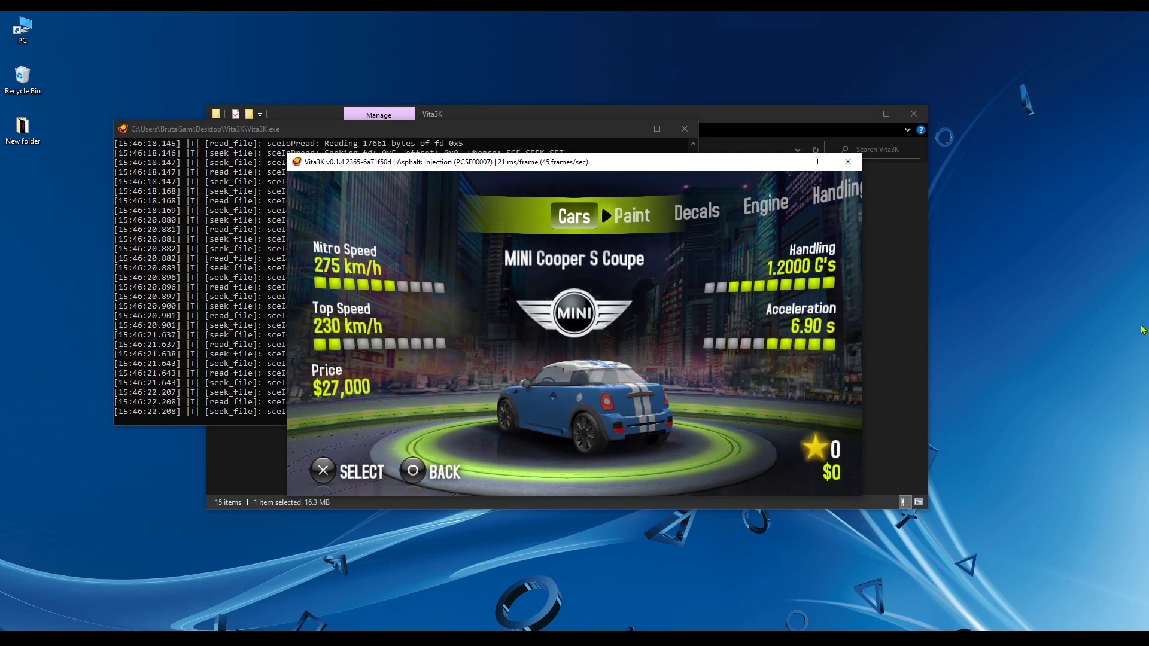
pyautogui.press('Right')
pyautogui.press('c')
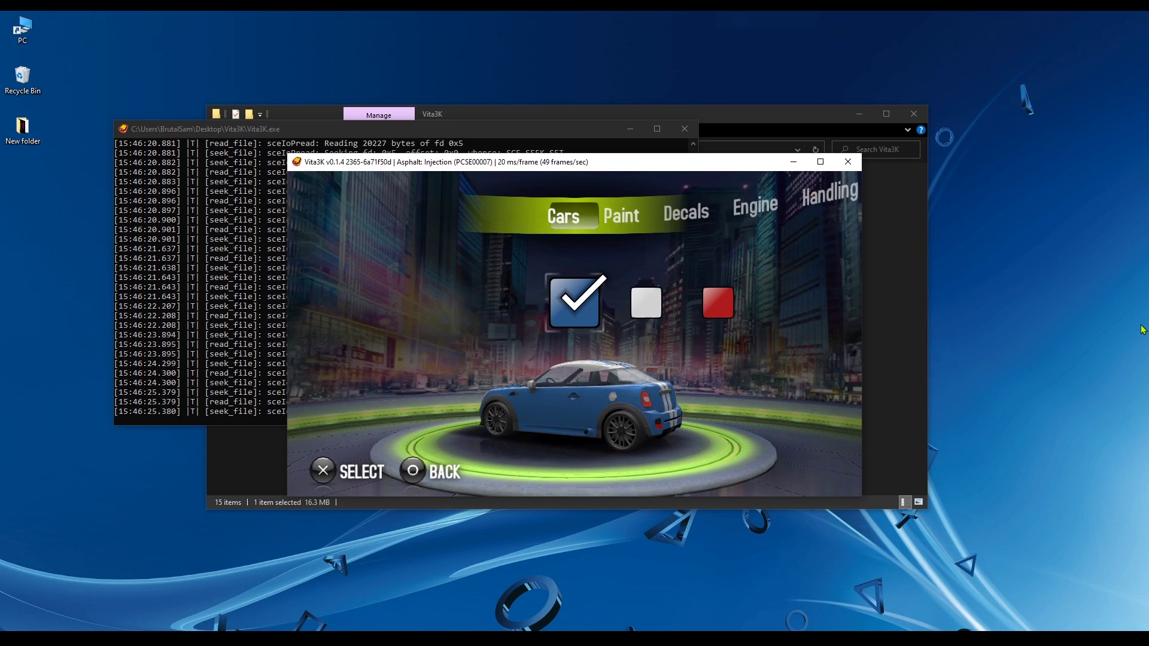
pyautogui.press('Right')
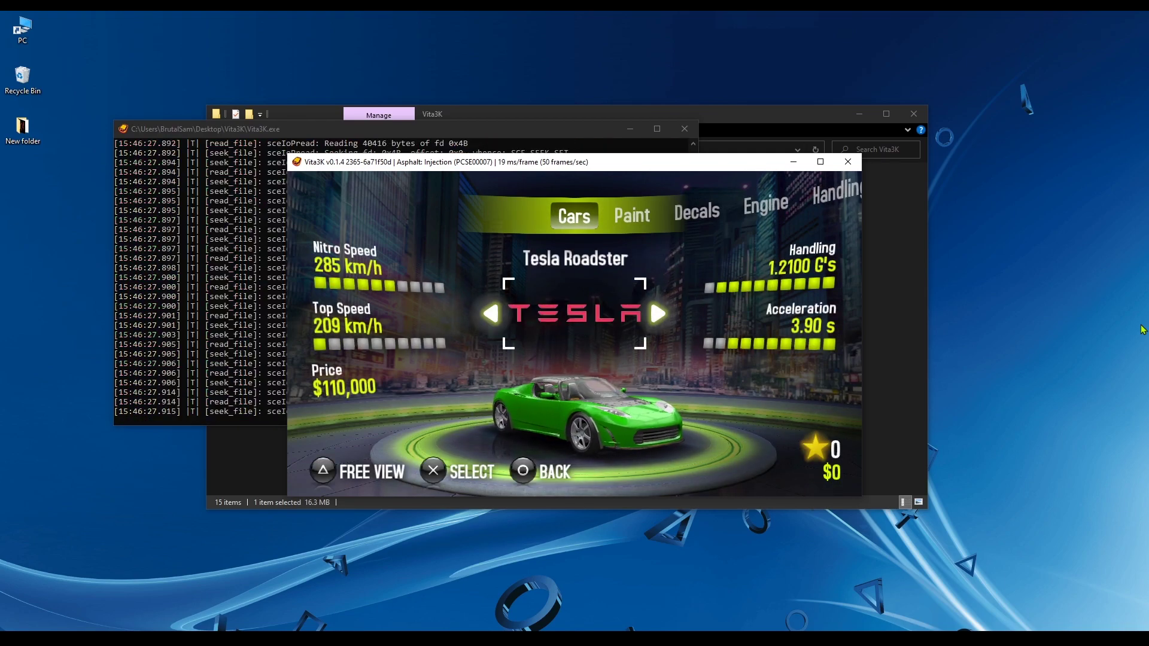
# Paint the Tesla Roadster red, confirm it as the race car, and start the race
pyautogui.press('Right')
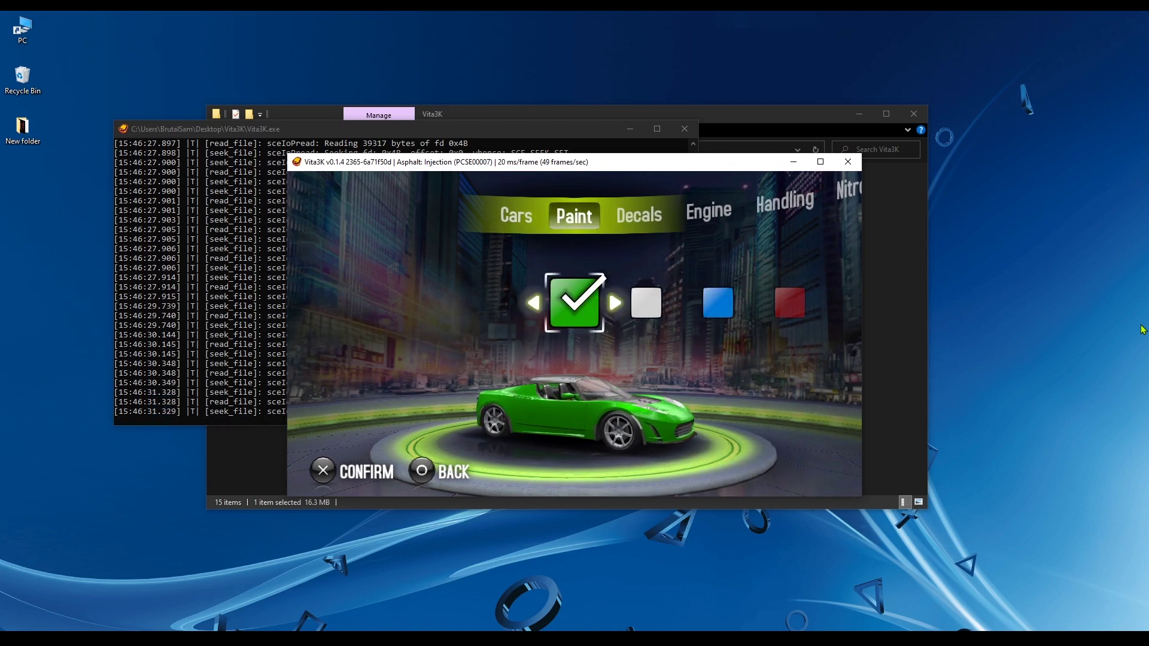
pyautogui.press('Right')
pyautogui.press('Right')
pyautogui.press('Right')
pyautogui.press('x')
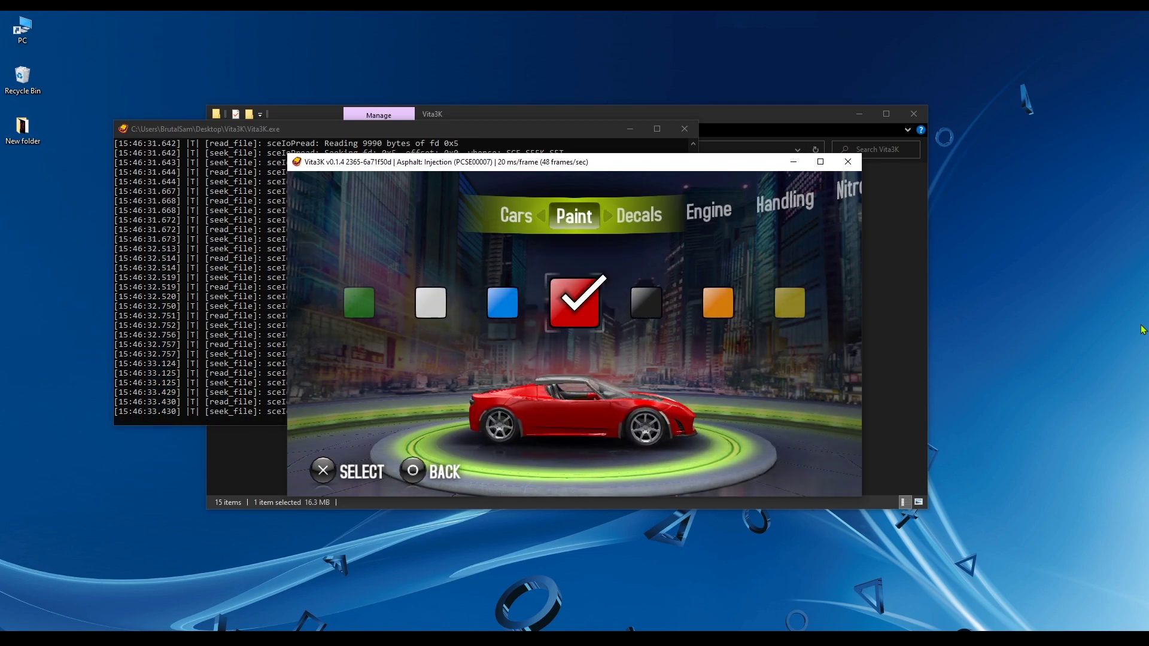
pyautogui.press('Left')
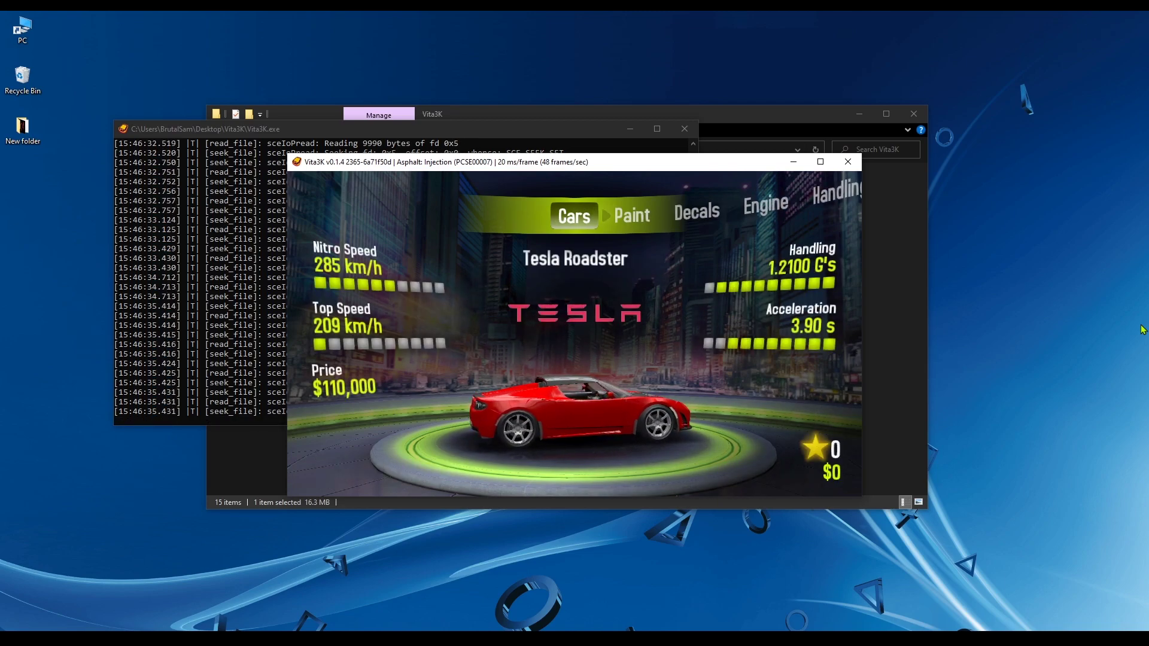
pyautogui.press('x')
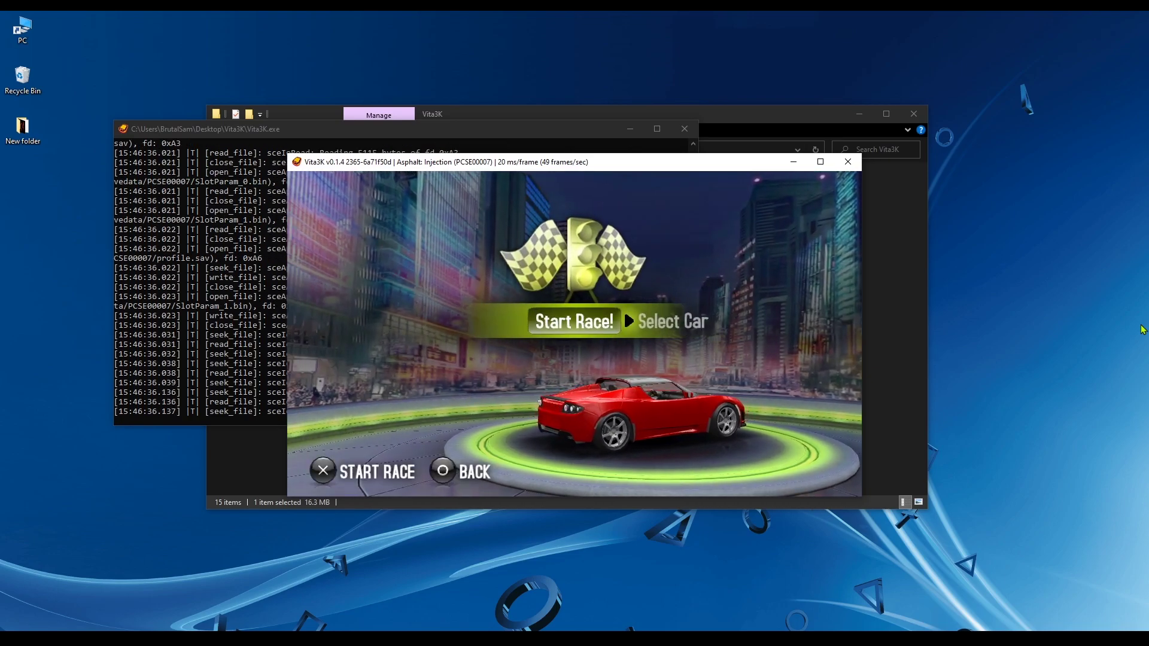
pyautogui.press('x')
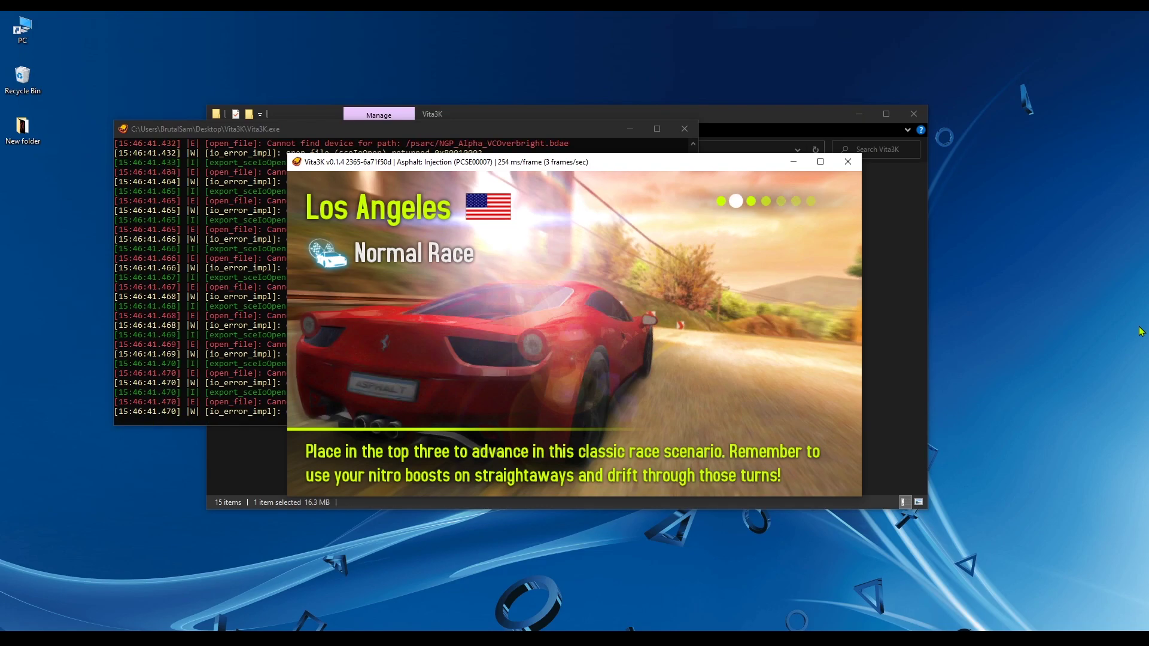
# Minimize the console and the Vita3K folder window, and enlarge and reposition the game window on the desktop
pyautogui.click(631, 129)
pyautogui.click(848, 162)
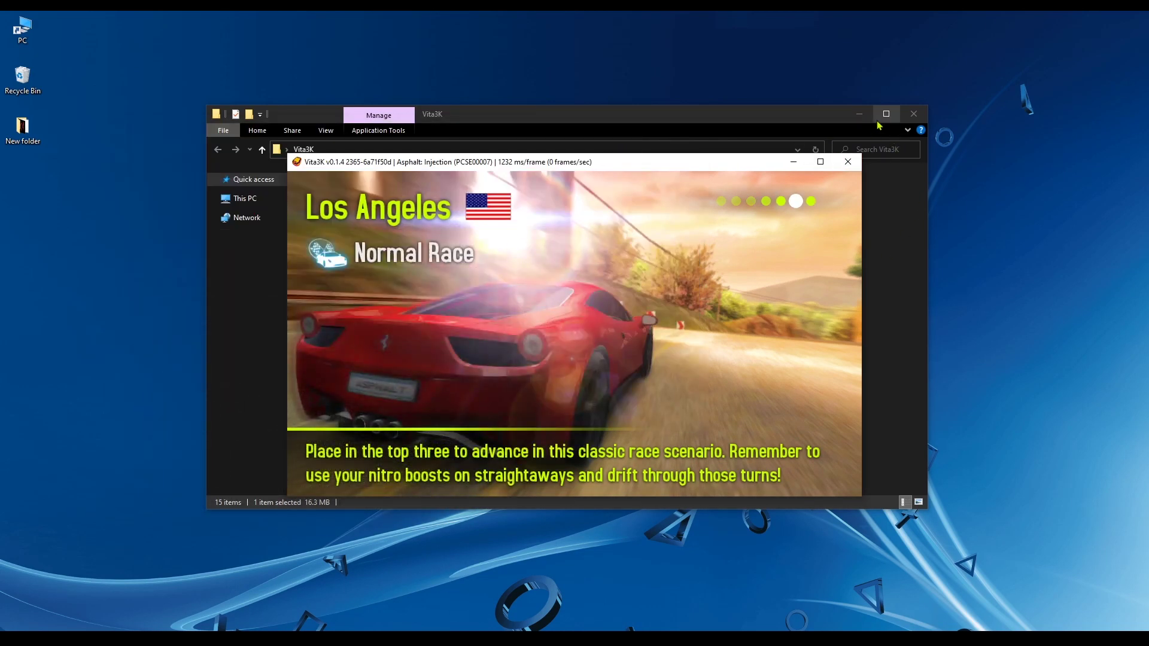
pyautogui.click(860, 117)
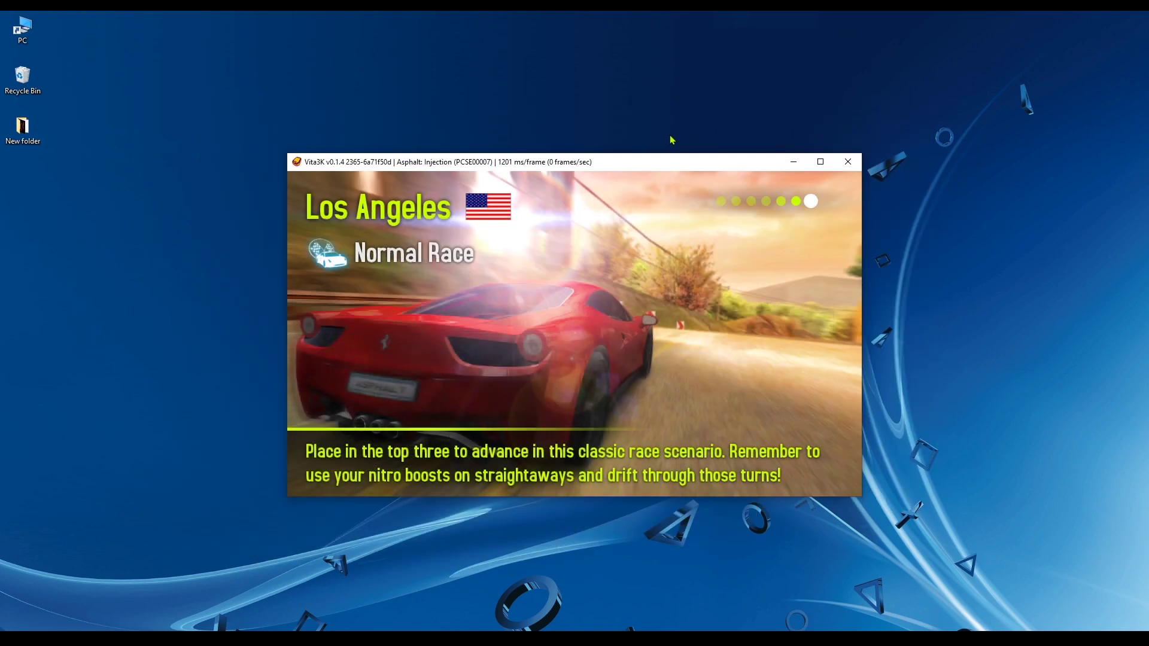
pyautogui.moveTo(642, 166); pyautogui.dragTo(536, 97)
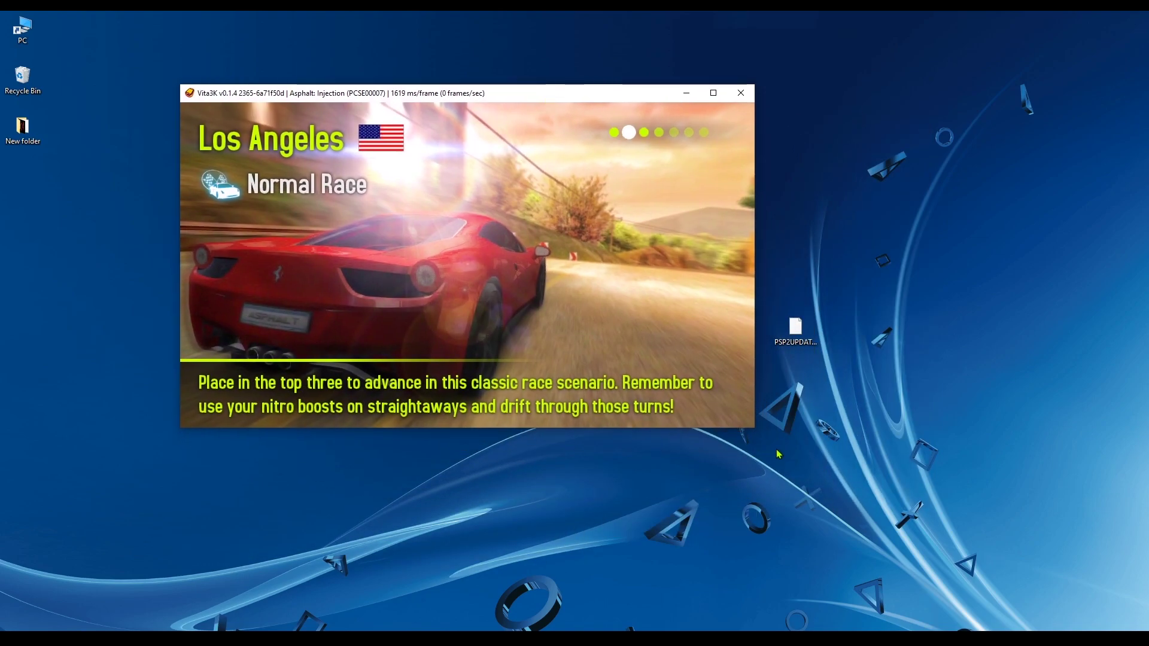
pyautogui.moveTo(756, 428); pyautogui.dragTo(1058, 577)
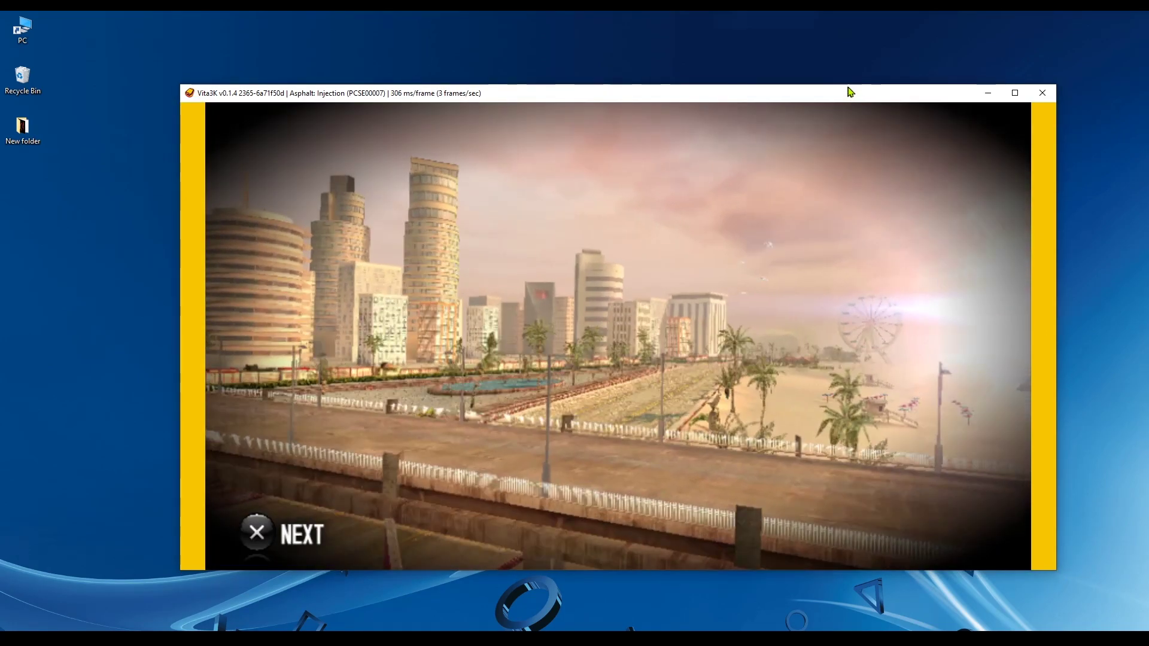
pyautogui.moveTo(850, 94); pyautogui.dragTo(836, 73)
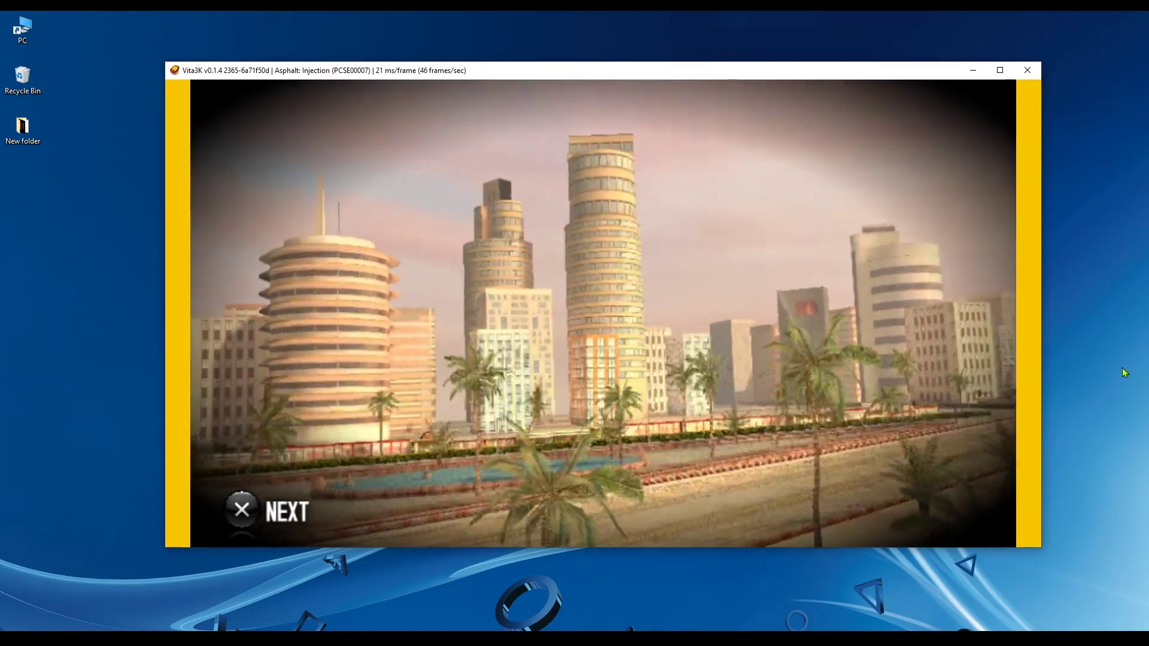